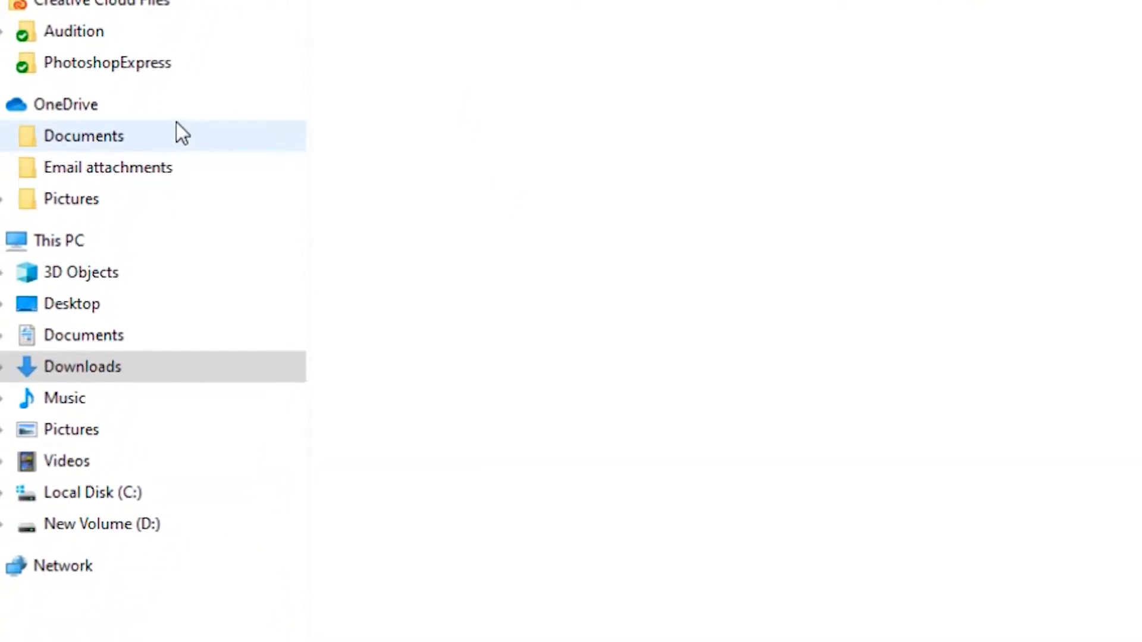
Step: Paste the copied plugin into the 64bit folder of obs-plugins, under Program Files (x86)\obs-studio on the C: drive
click(115, 501)
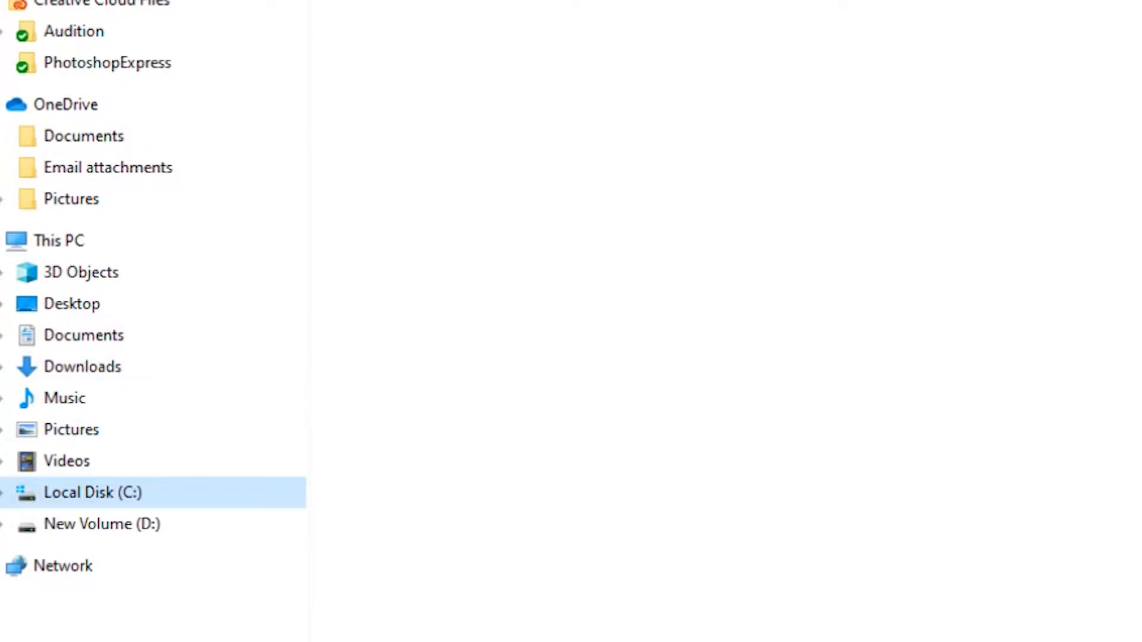
double_click(148, 306)
scroll(158, 350, down, 7)
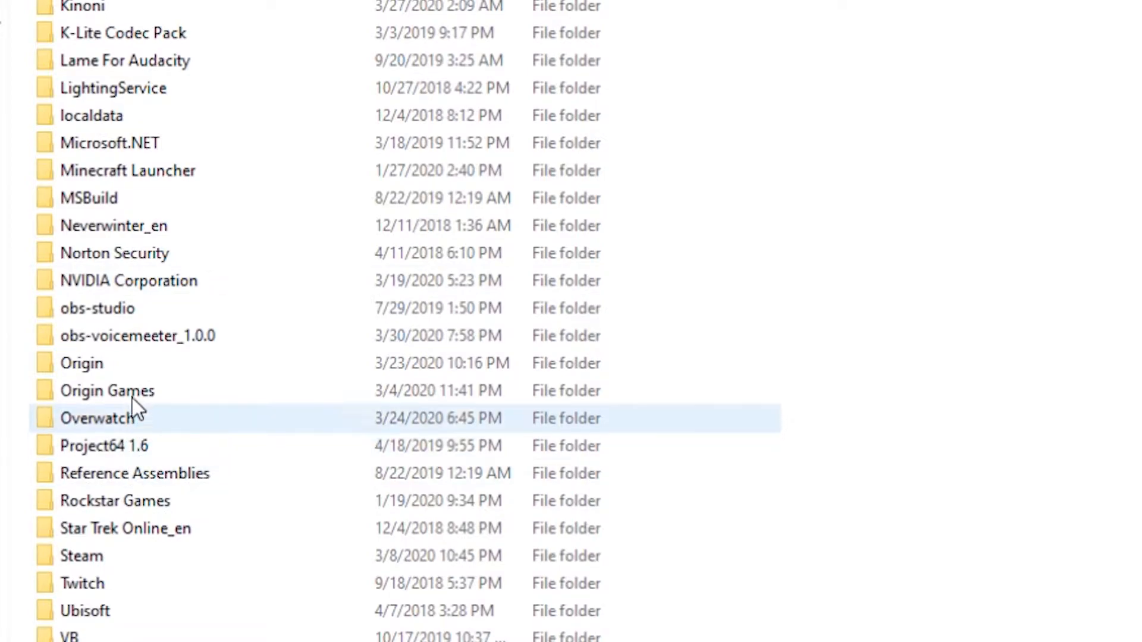
click(114, 309)
double_click(113, 315)
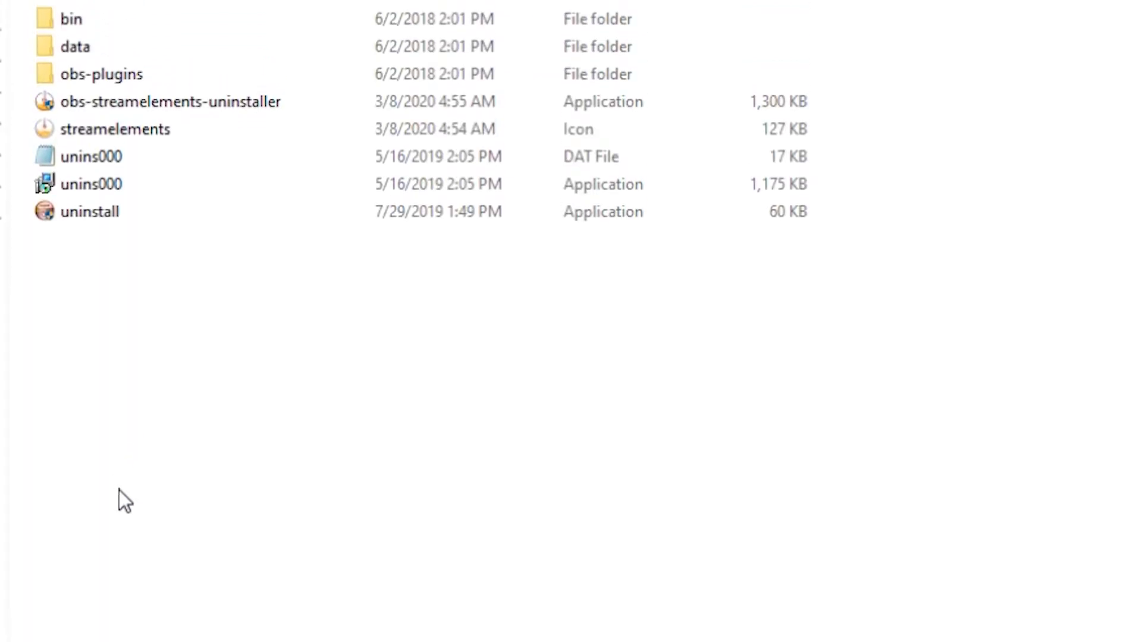
click(103, 157)
double_click(103, 158)
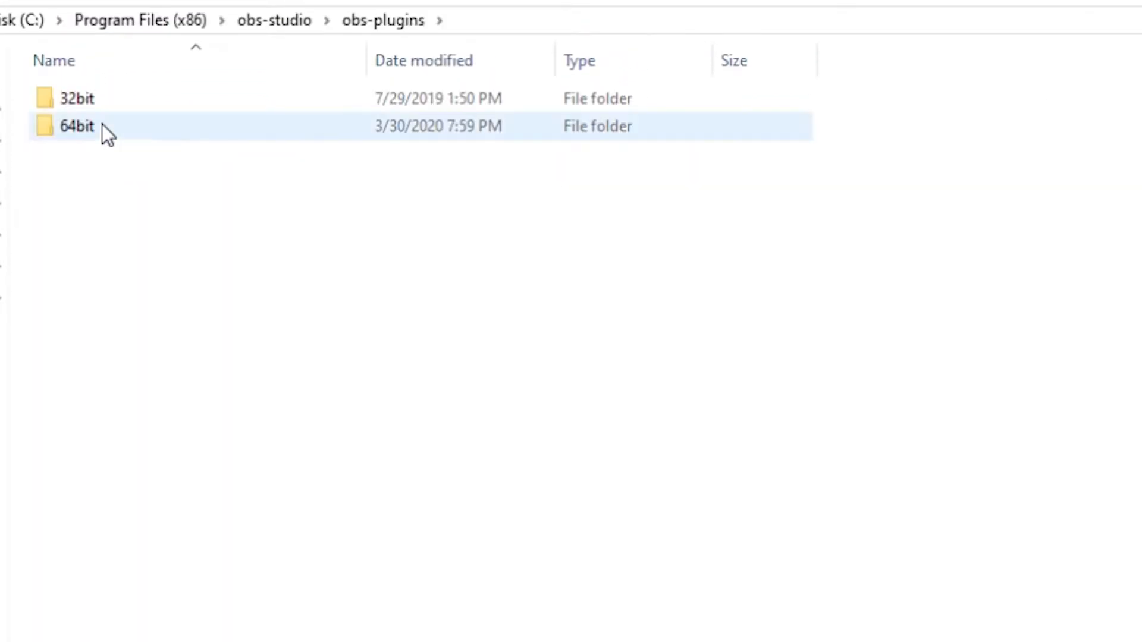
double_click(98, 132)
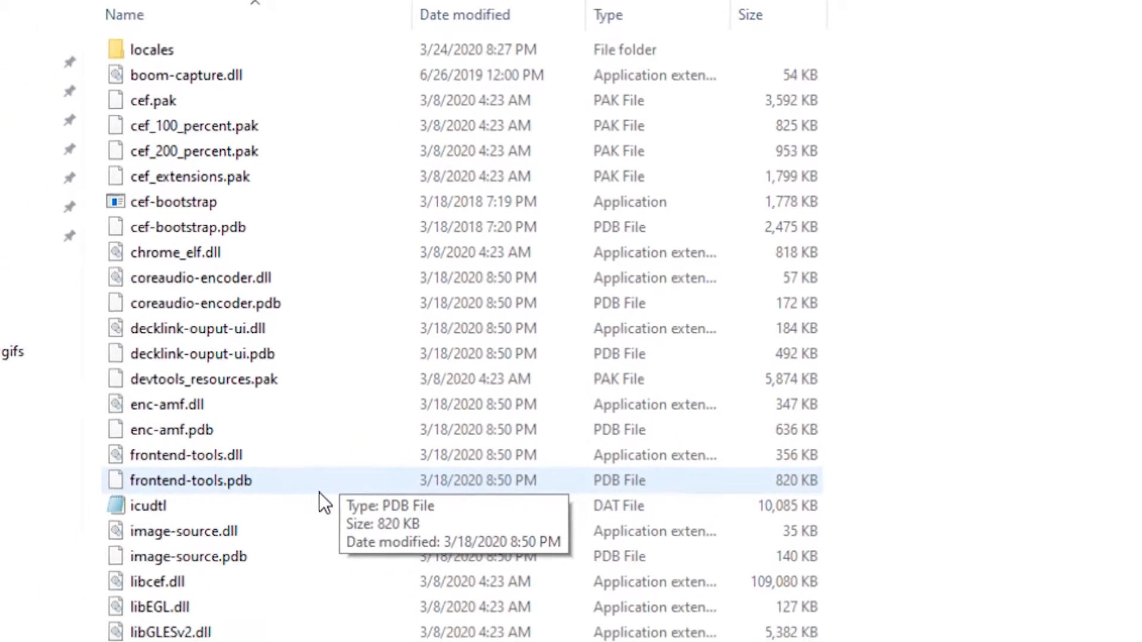
right_click(258, 578)
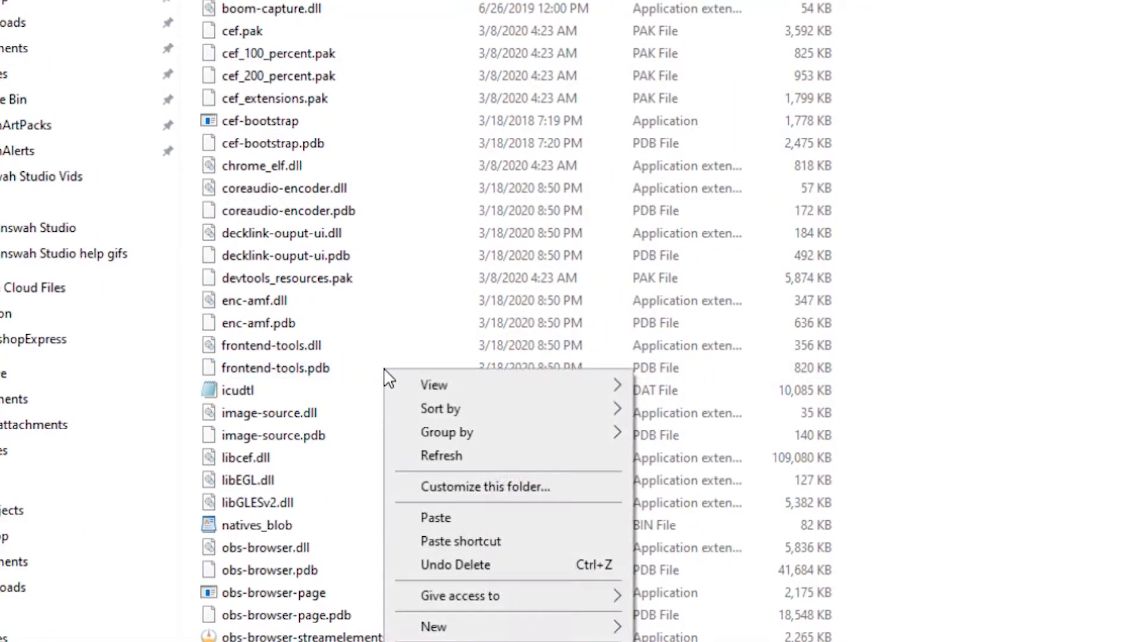
click(450, 519)
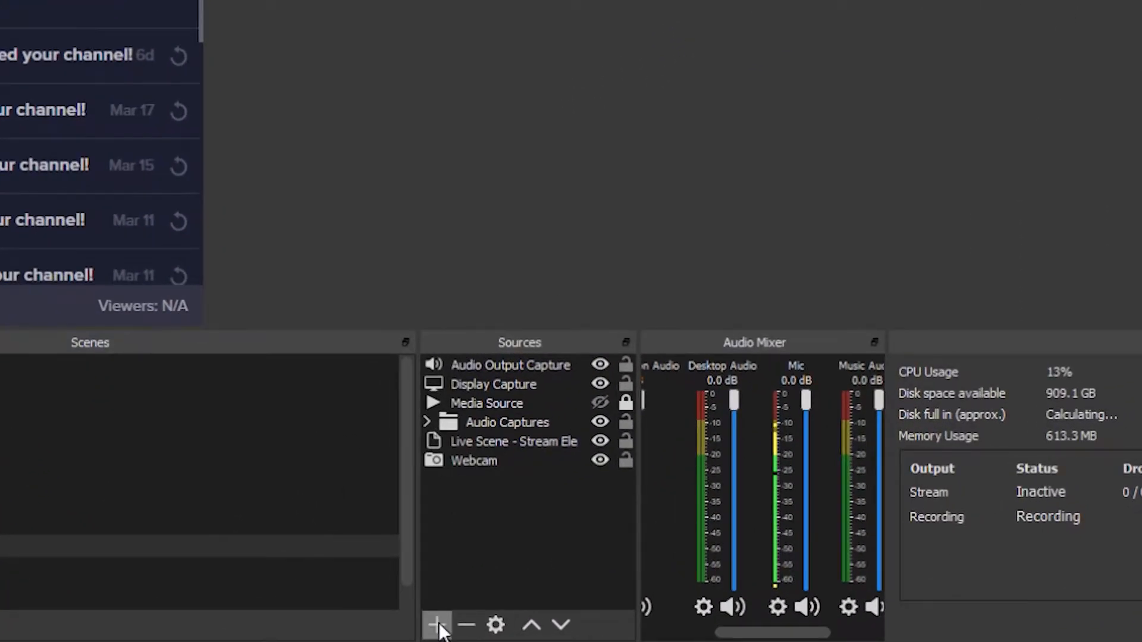
Step: Switch to OBS and create a new visible source of the Voicemeeter type in the current scene
click(438, 625)
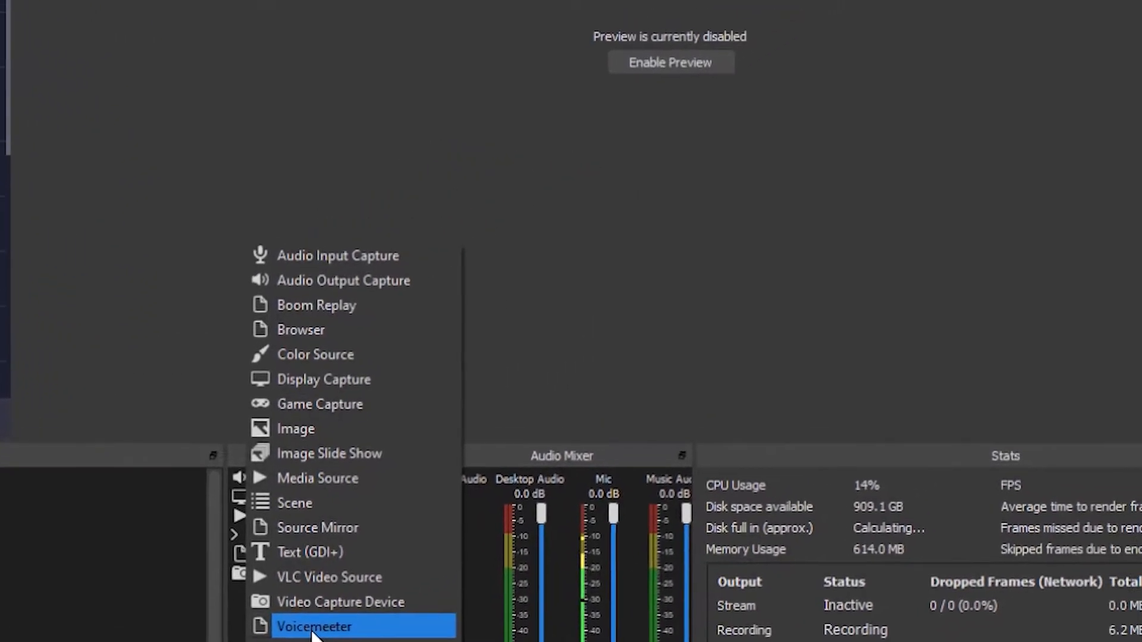
click(558, 517)
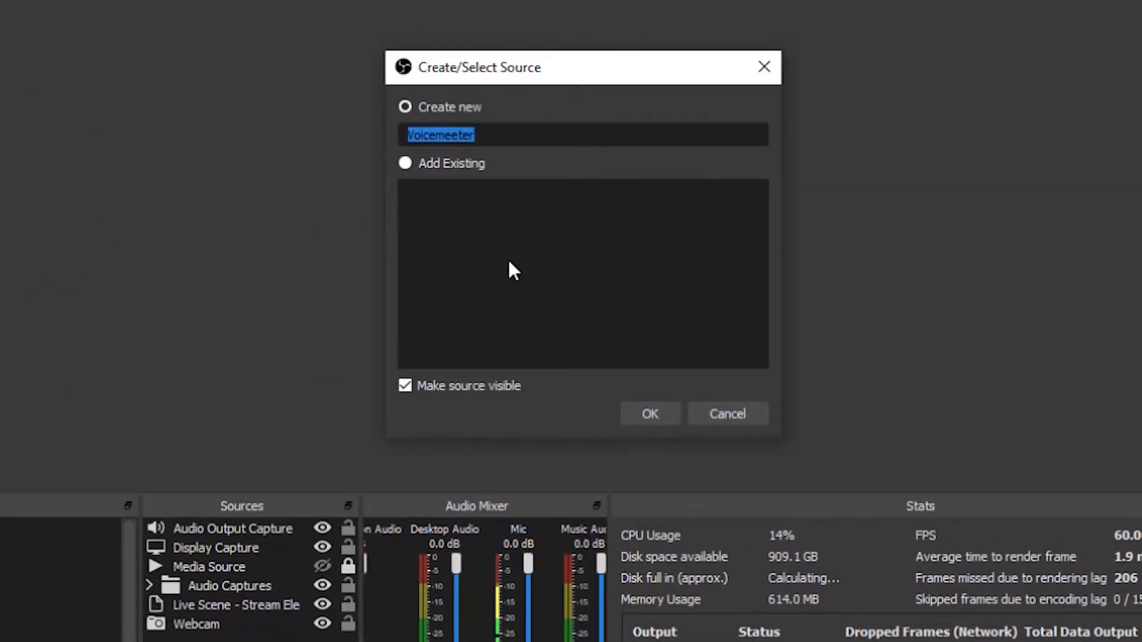
click(647, 416)
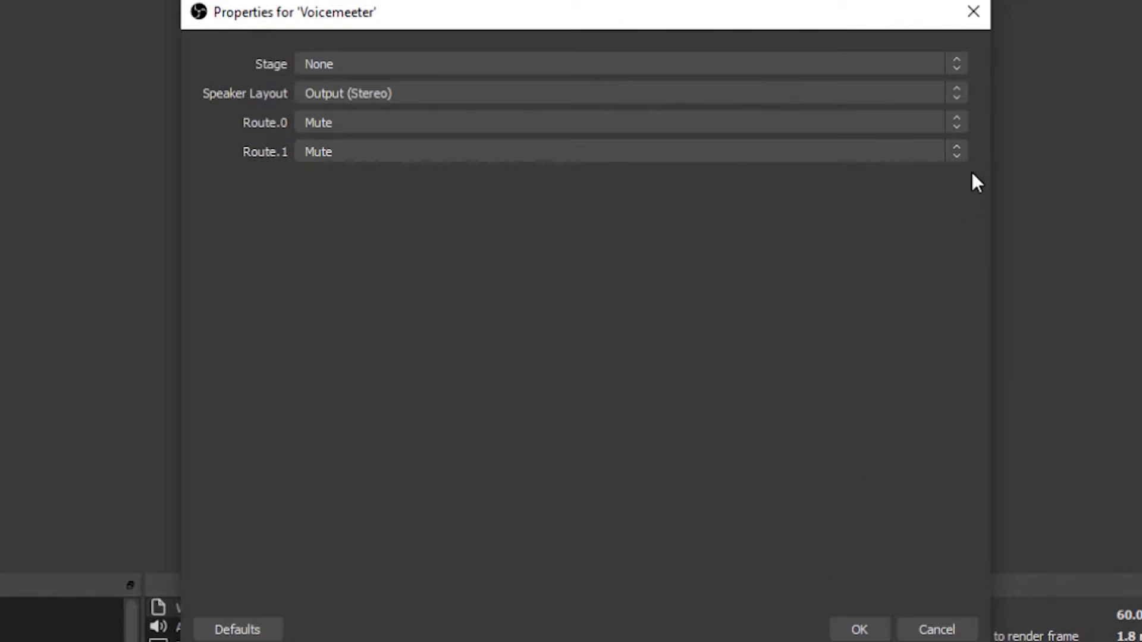
Step: Examine the available Stage, Speaker Layout and Route.0 options in the Voicemeeter source's properties
click(957, 61)
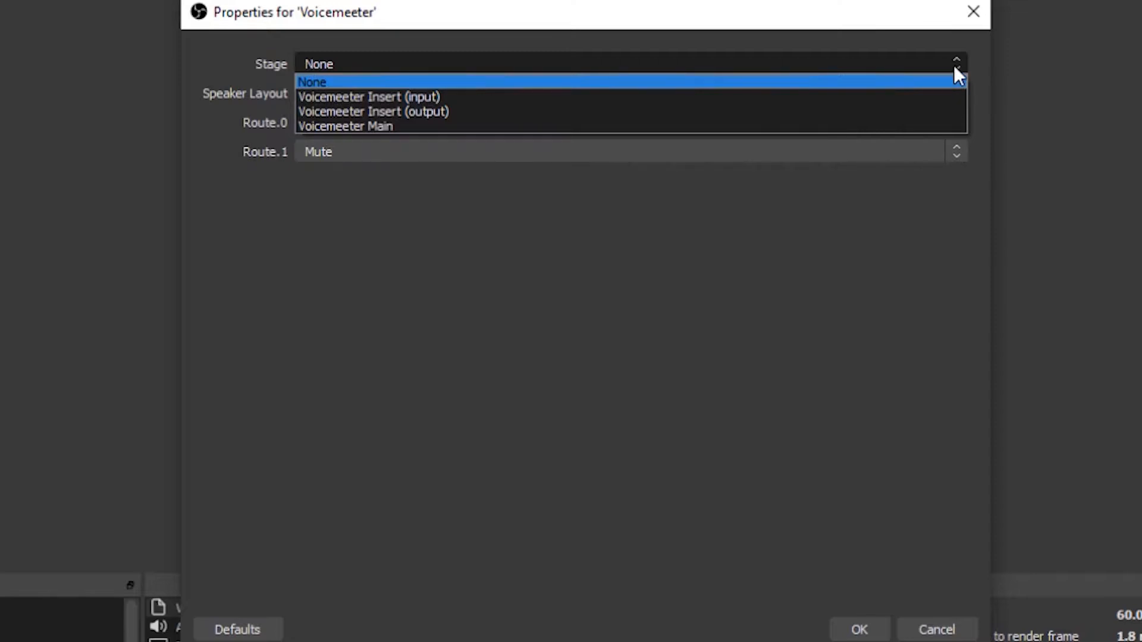
click(954, 67)
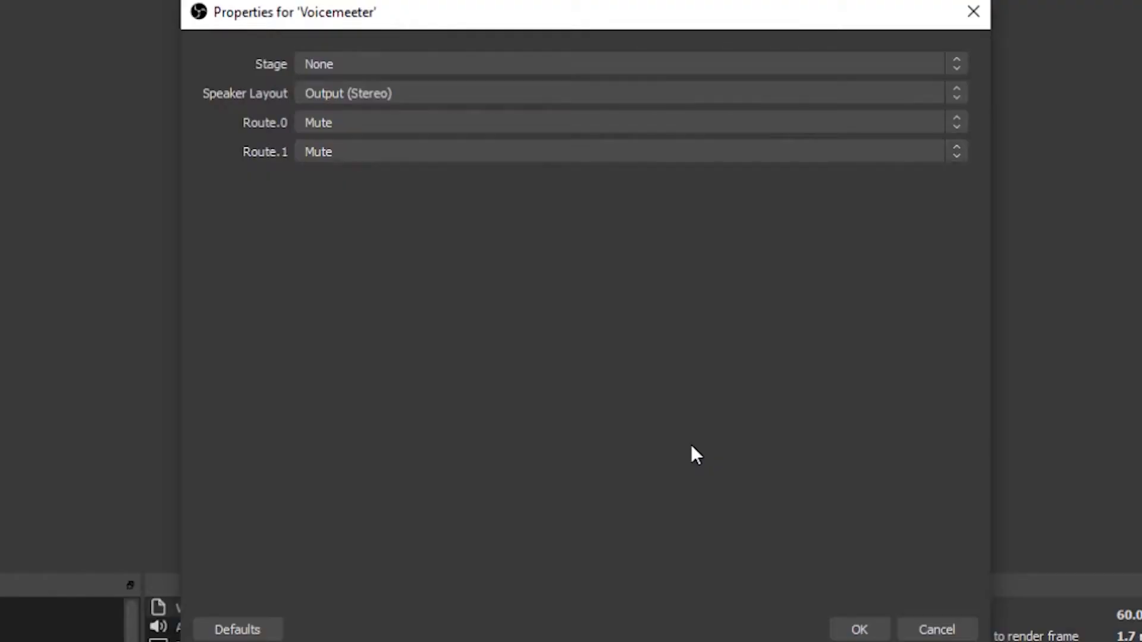
click(955, 96)
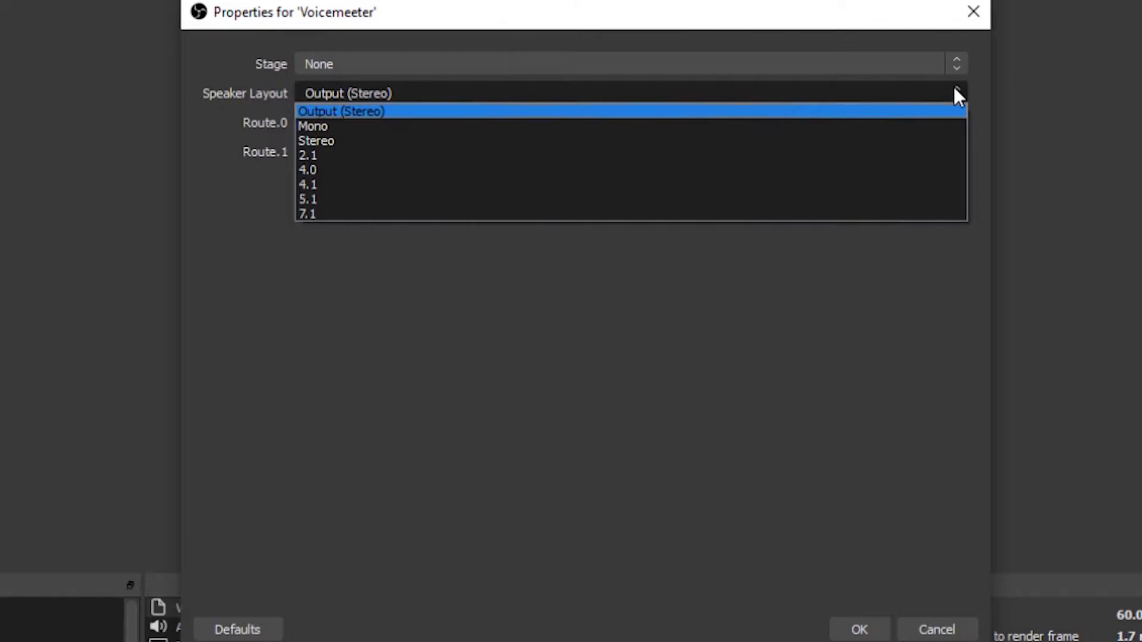
click(954, 86)
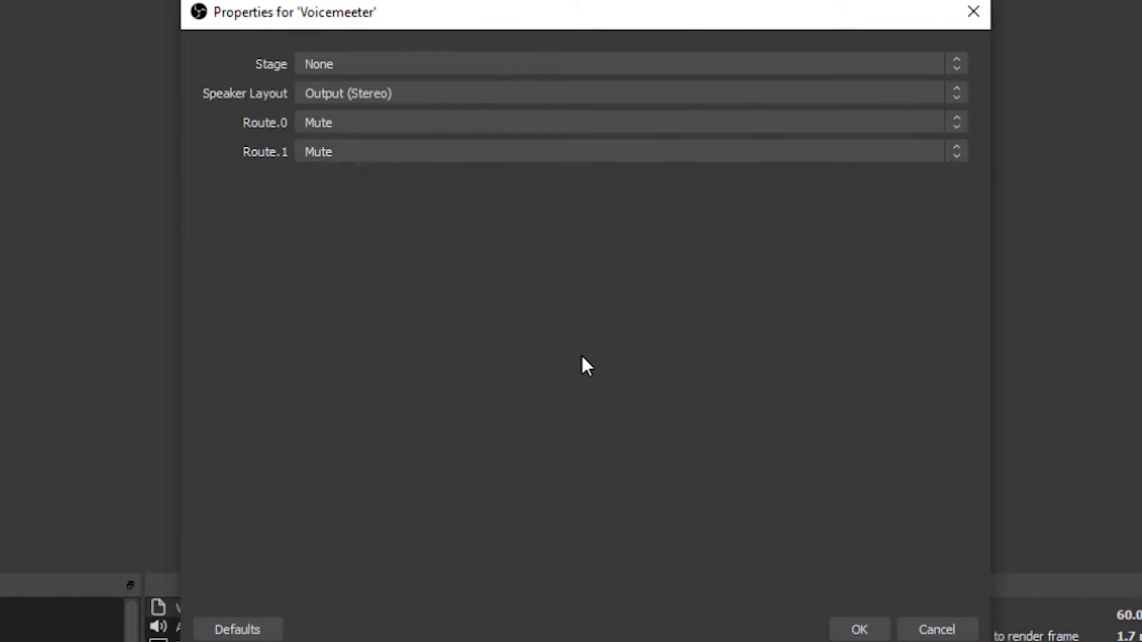
click(956, 118)
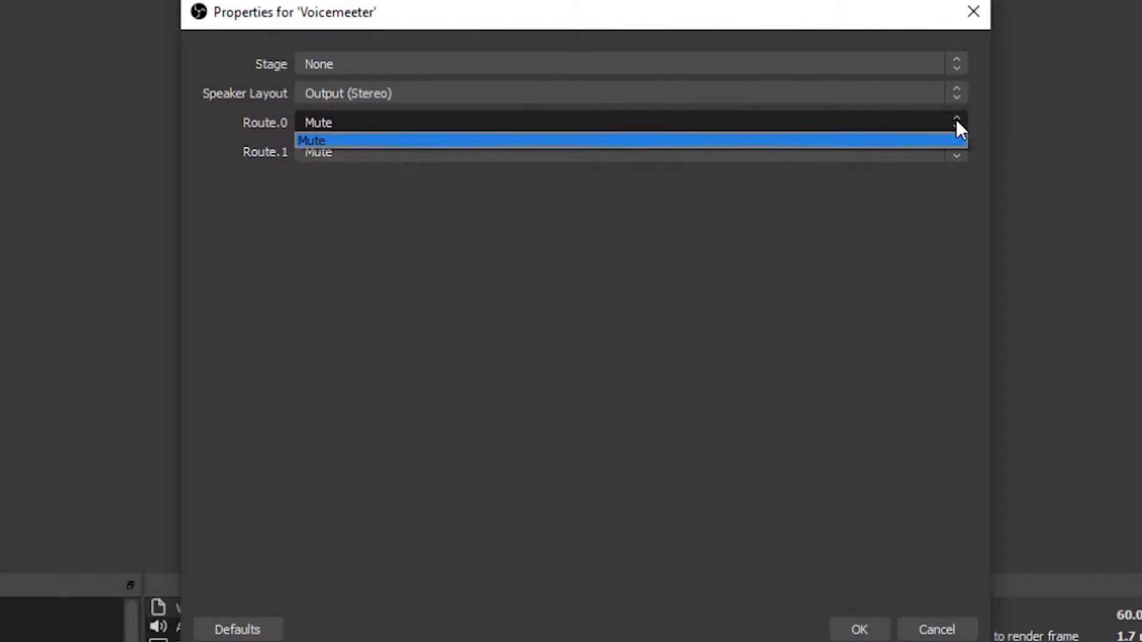
click(960, 130)
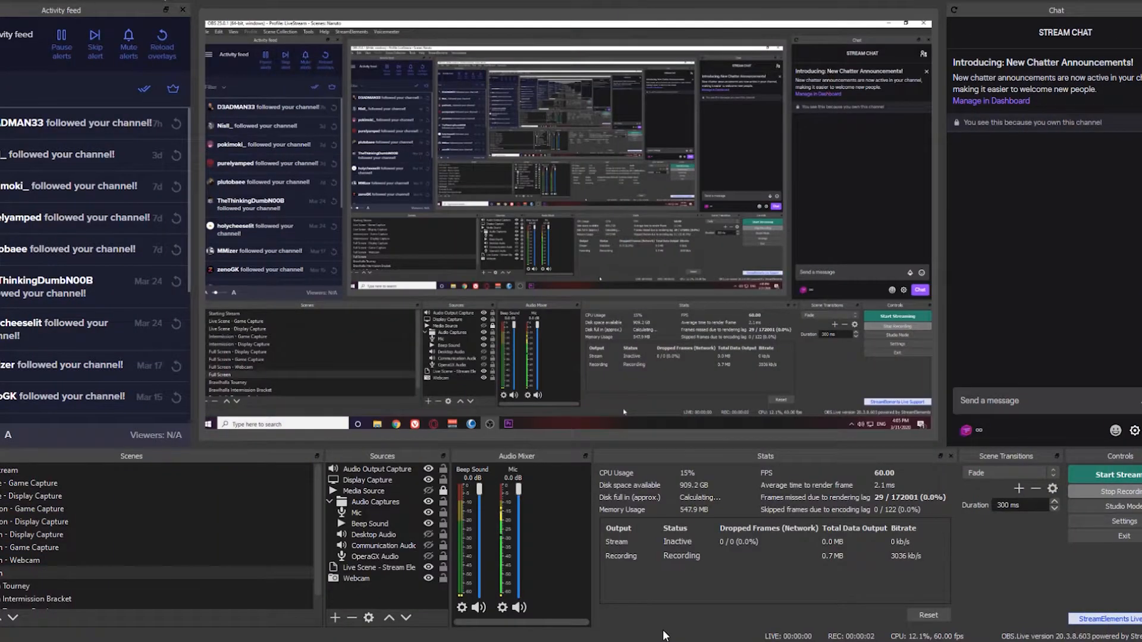
Step: Add new Voicemeeter sources to the Full Screen scene until it holds five, keeping the default names
click(335, 619)
click(379, 506)
click(721, 482)
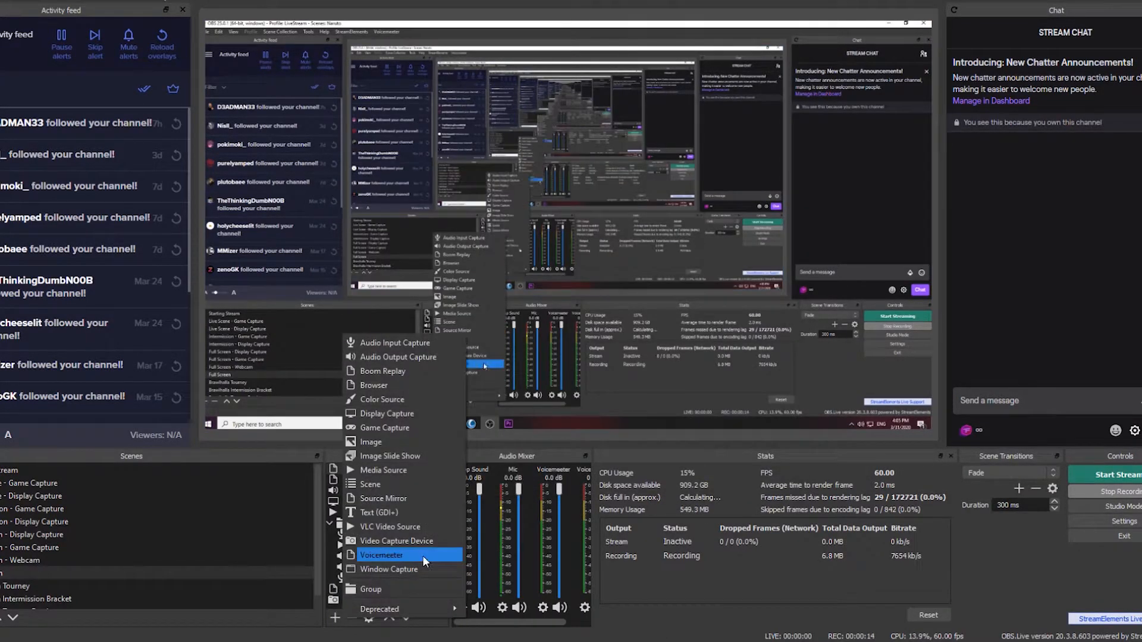
click(384, 576)
click(605, 403)
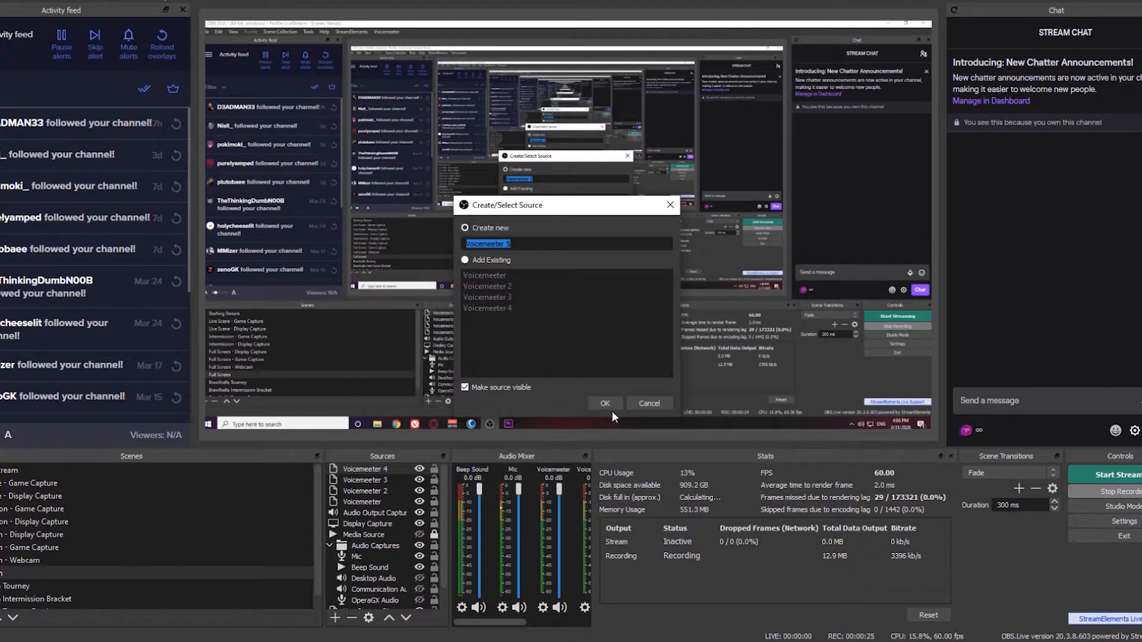
click(605, 403)
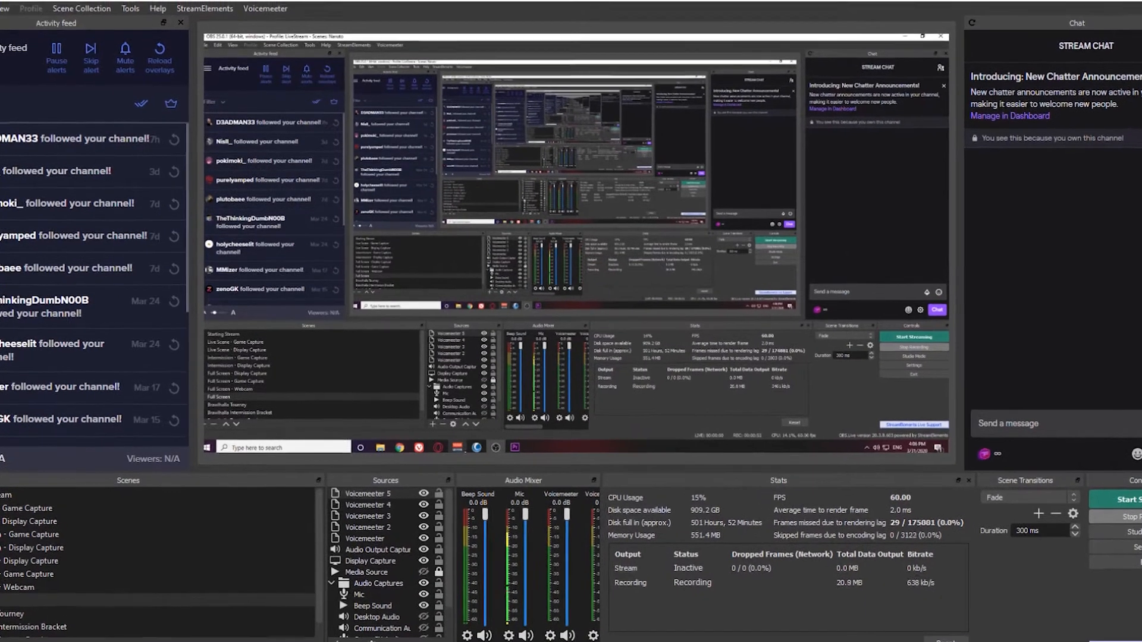
Step: Switch to Voicemeeter Potato, review its input strips and the Microphone strip's B2 routing, and minimize the mixer
click(376, 641)
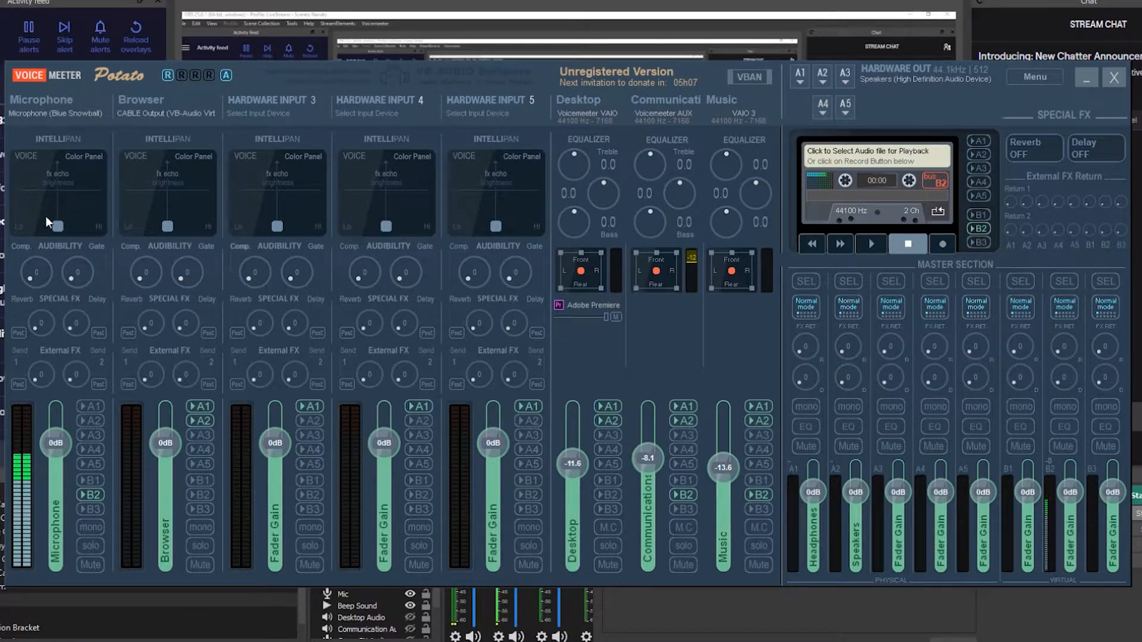
click(89, 495)
click(1087, 78)
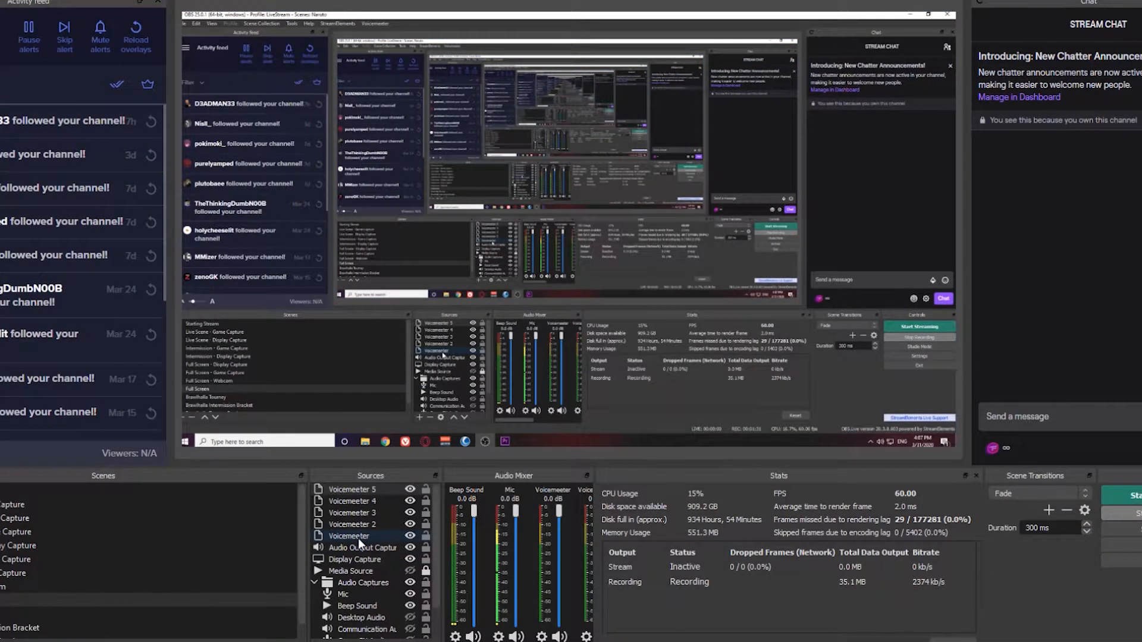
Step: Rename the Voicemeeter, Voicemeeter 2 and Voicemeeter 3 sources as Desktop, Communications and Music respectively
right_click(358, 539)
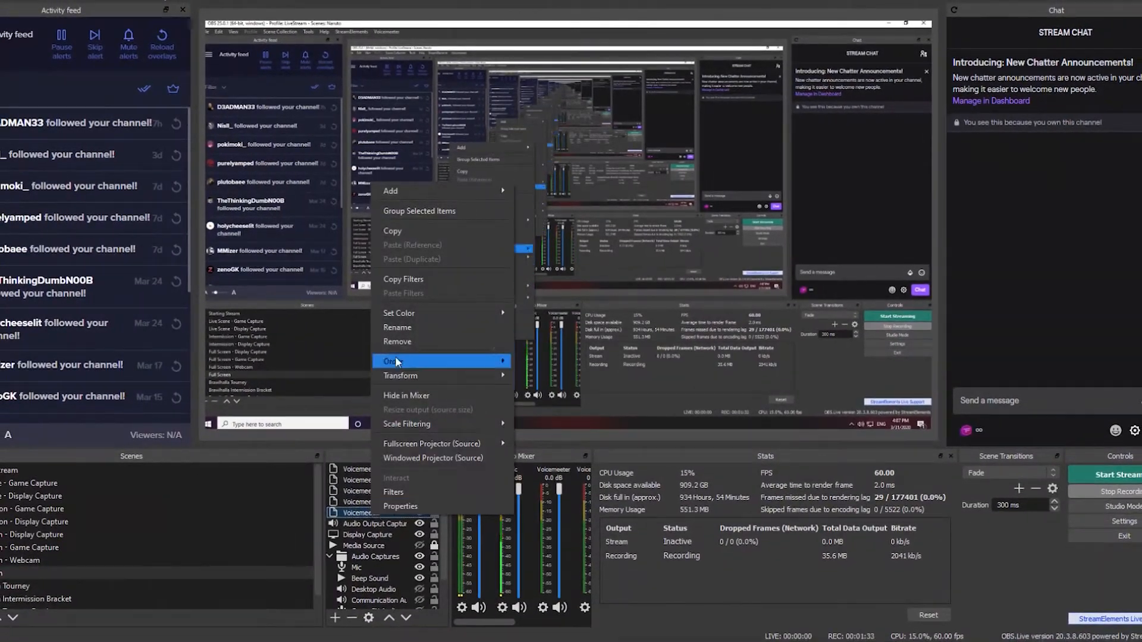
click(399, 377)
text(Communications)
key(Return)
right_click(381, 492)
click(444, 303)
text(Music)
Step: Rename the Voicemeeter 4 source as Browser and the Voicemeeter 5 source as Microphone
right_click(374, 479)
click(410, 292)
text(Browser)
key(Return)
right_click(361, 470)
click(398, 281)
text(Microphone)
key(Return)
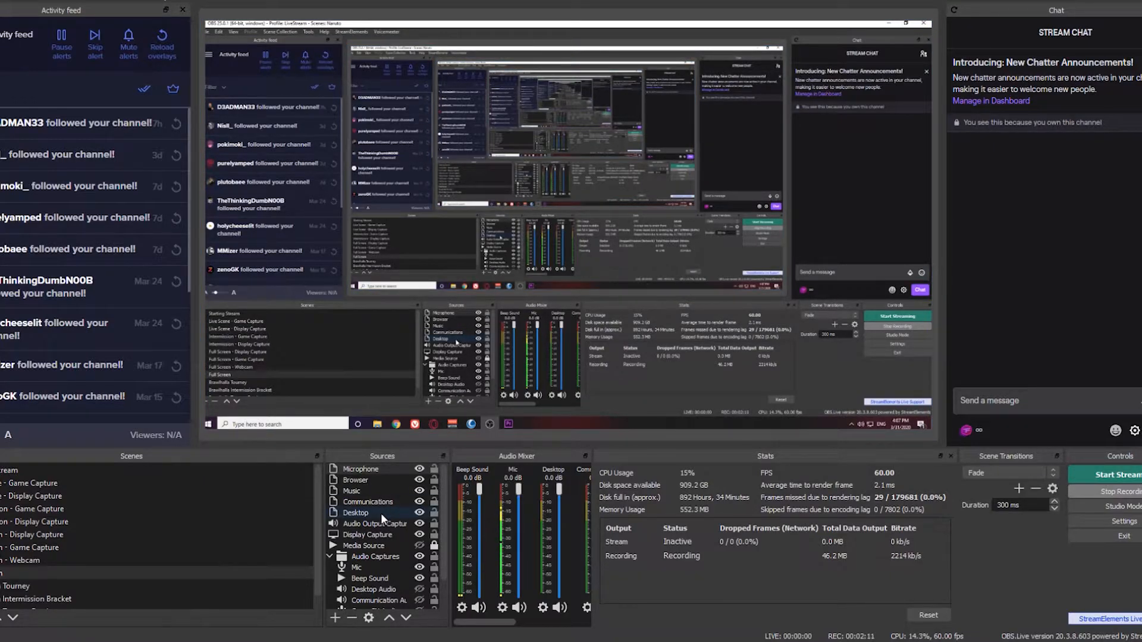
Step: Configure the Desktop source with stage Voicemeeter Insert (input), Route.0 as 10: Virtual Input (L) and Route.1 as 11: Virtual Input (R)
right_click(381, 513)
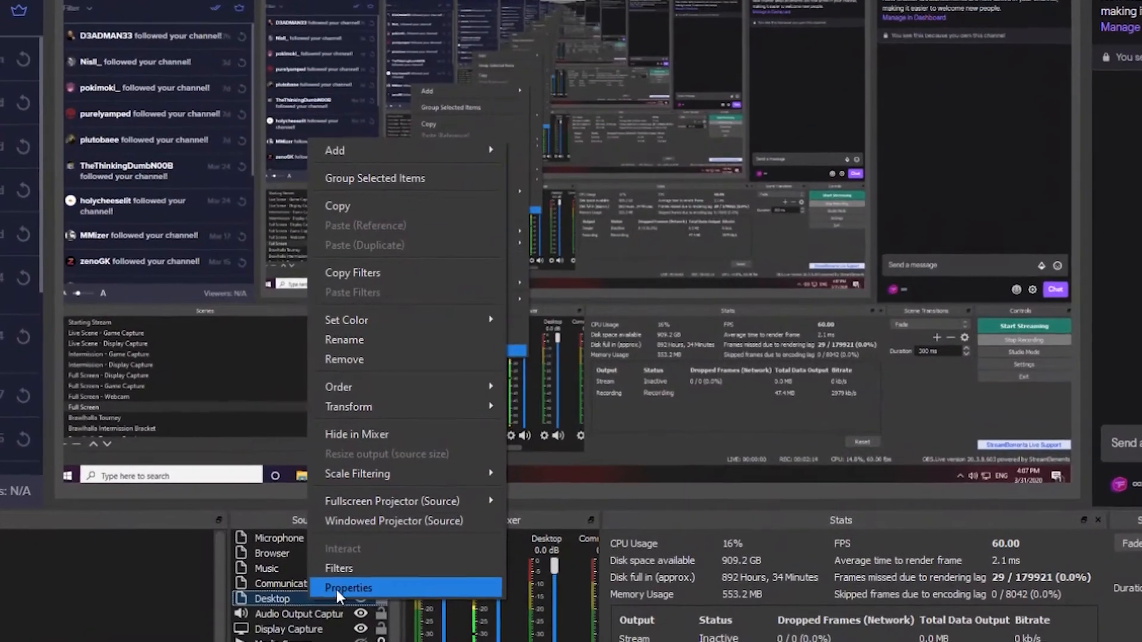
click(391, 531)
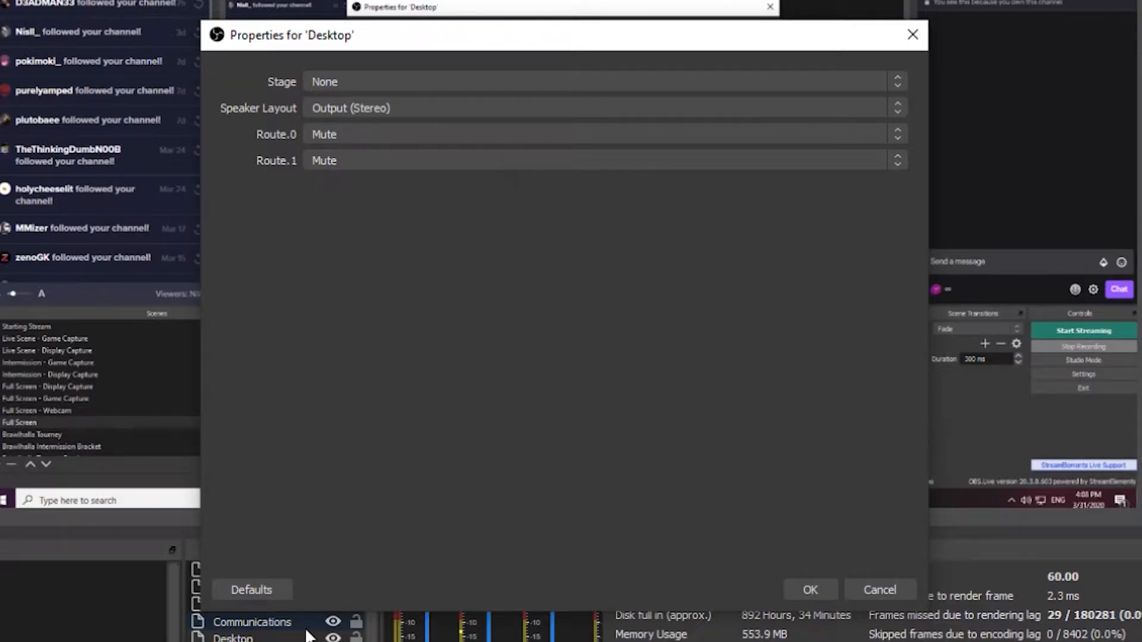
click(899, 83)
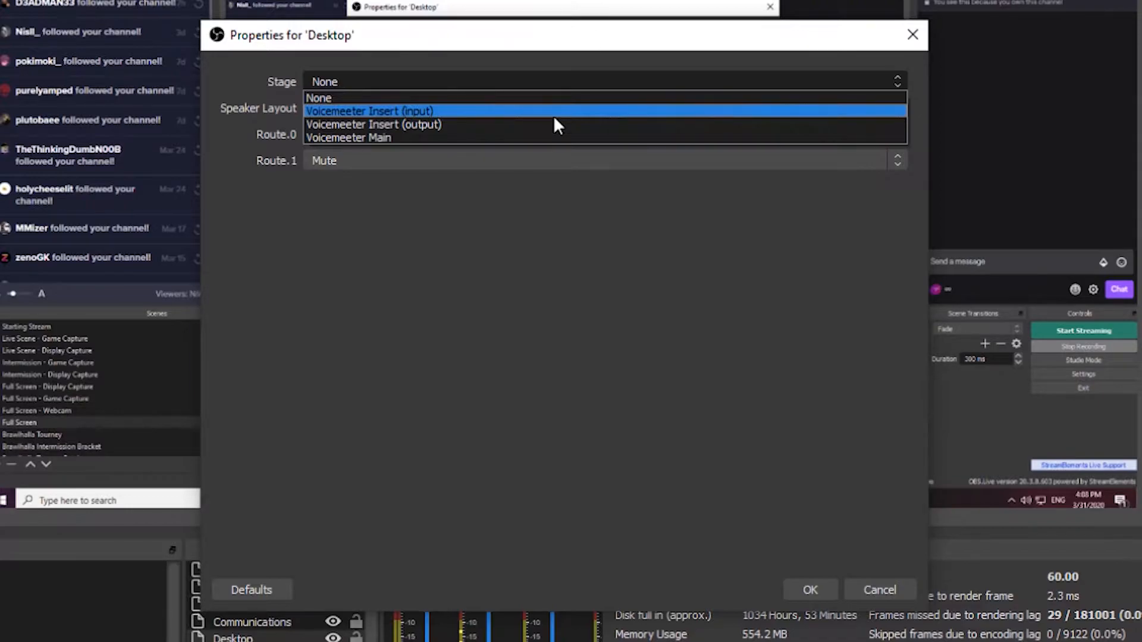
click(554, 115)
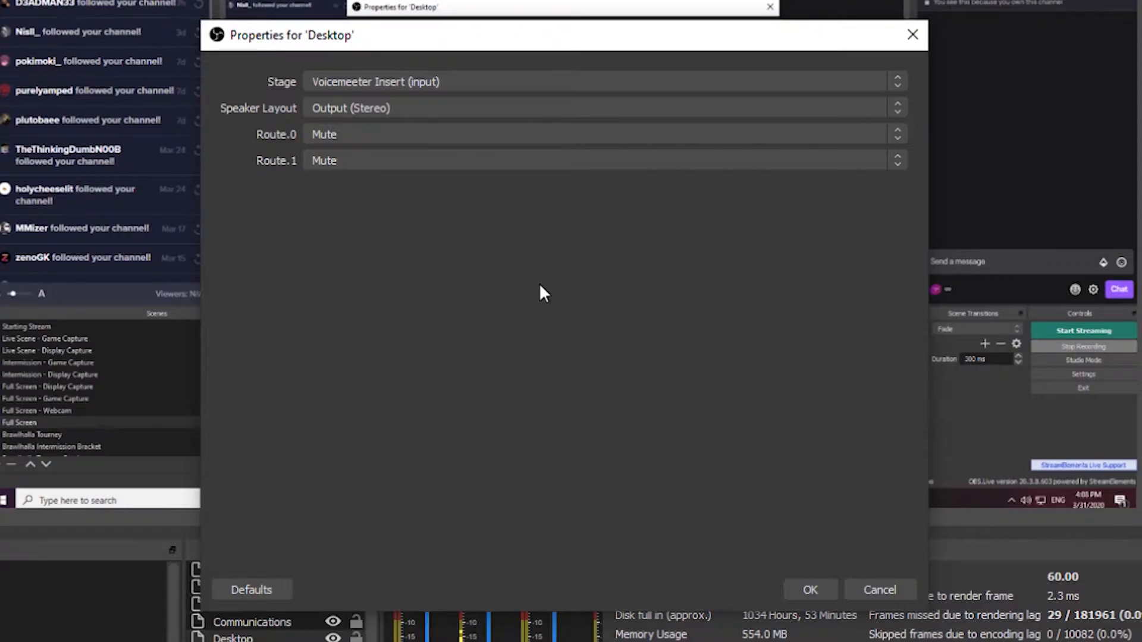
click(898, 135)
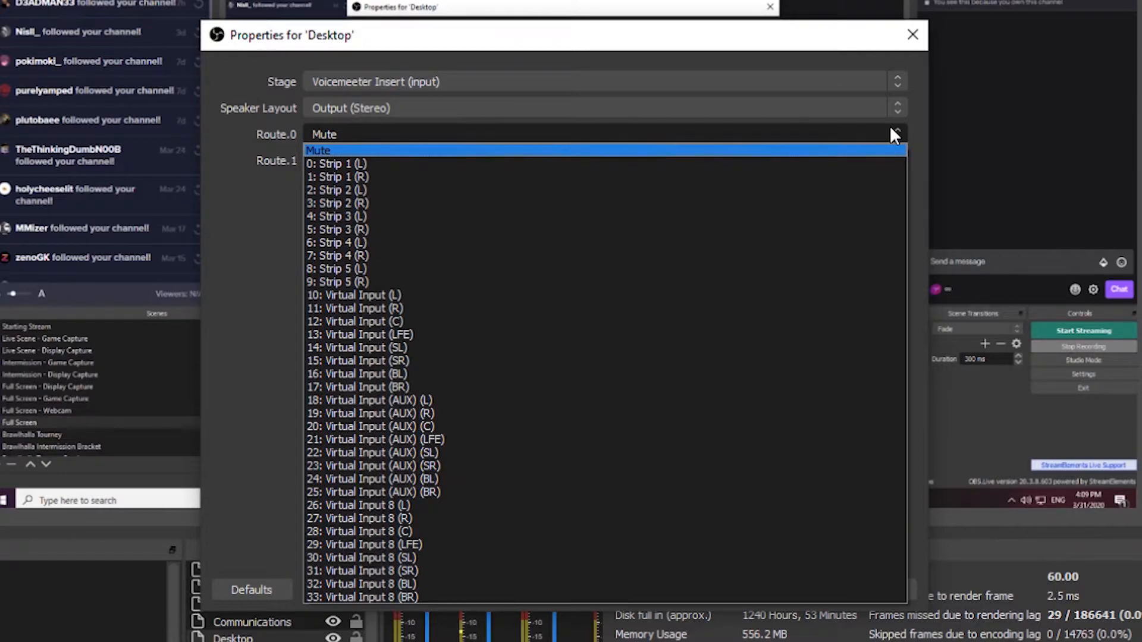
click(433, 295)
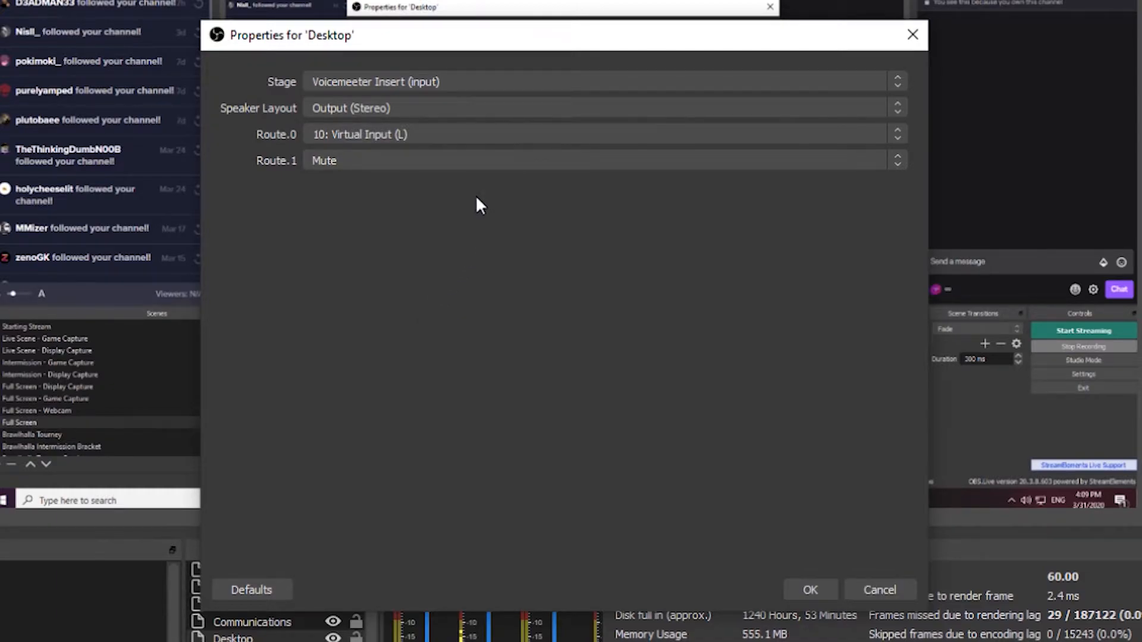
click(783, 164)
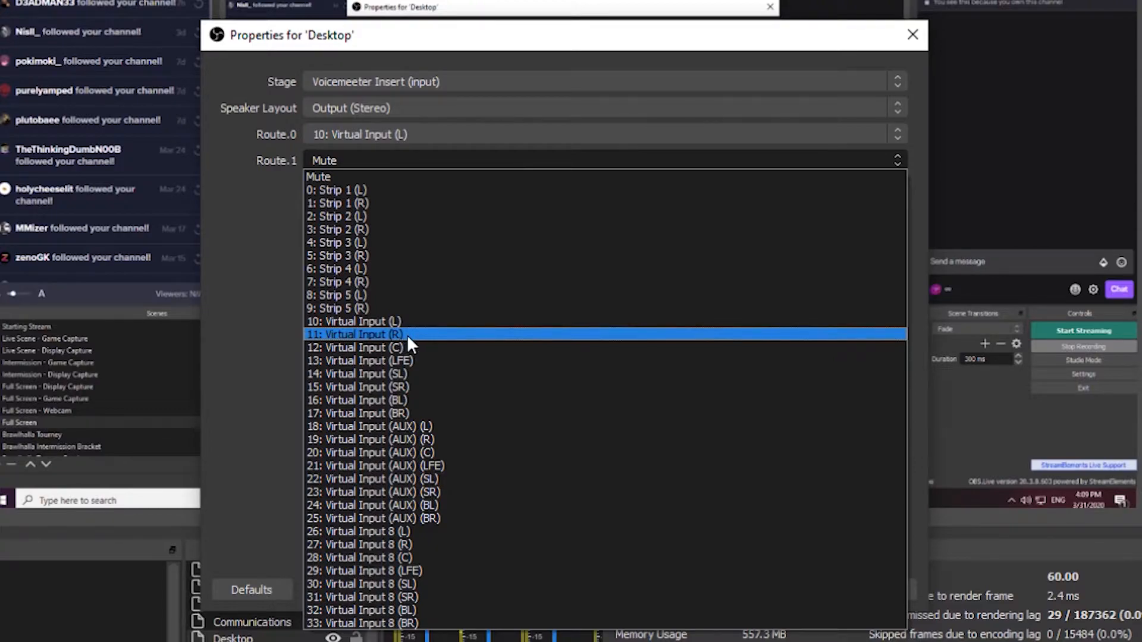
click(407, 336)
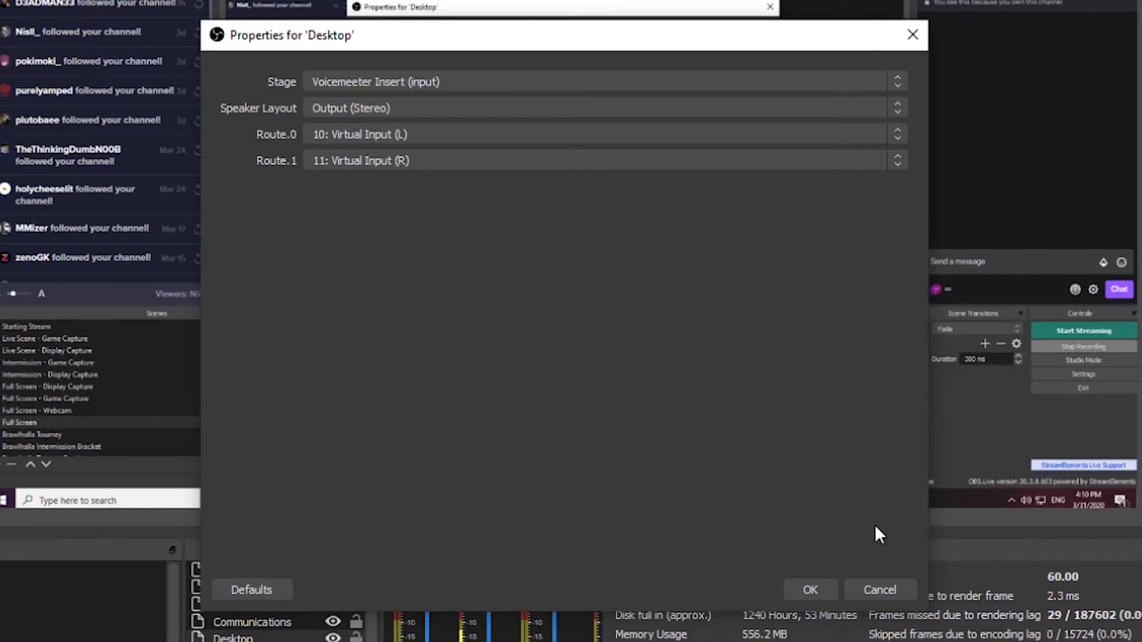
click(810, 590)
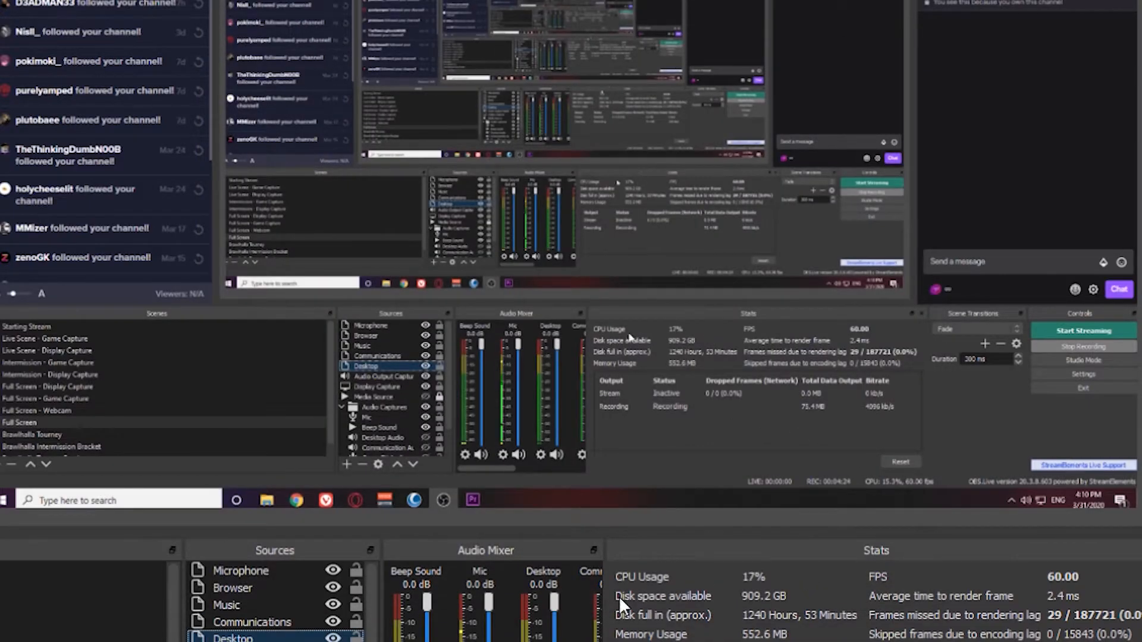
Step: Configure the Communications source with stage Voicemeeter Insert (input), Route.0 as 18: Virtual Input (AUX) (L) and Route.1 as 19: Virtual Input (AUX) (R)
right_click(291, 619)
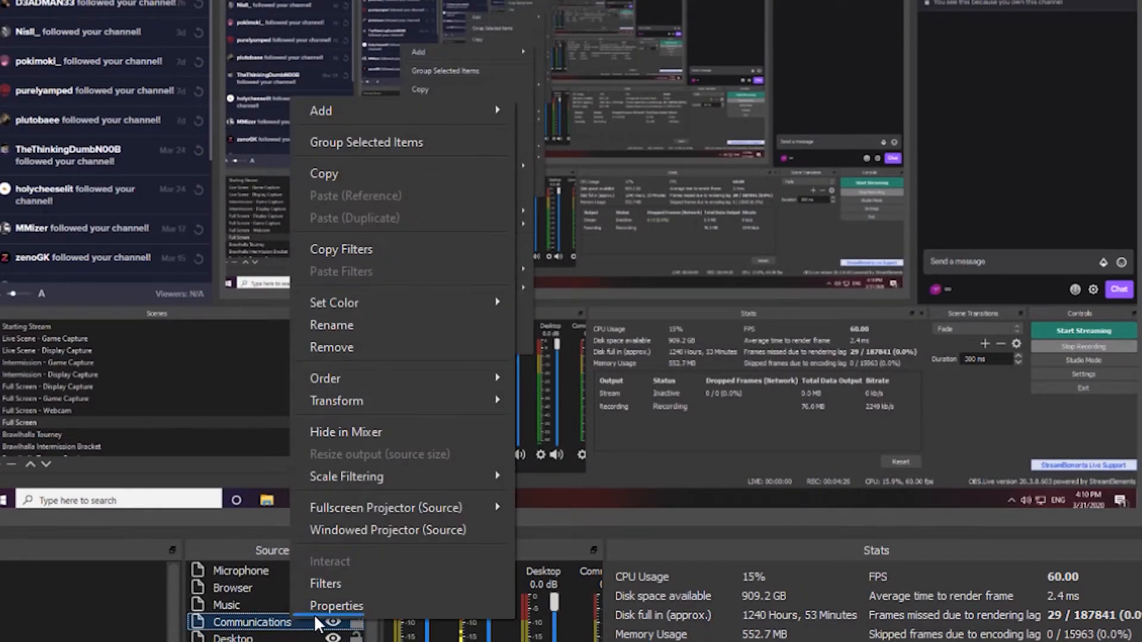
click(347, 607)
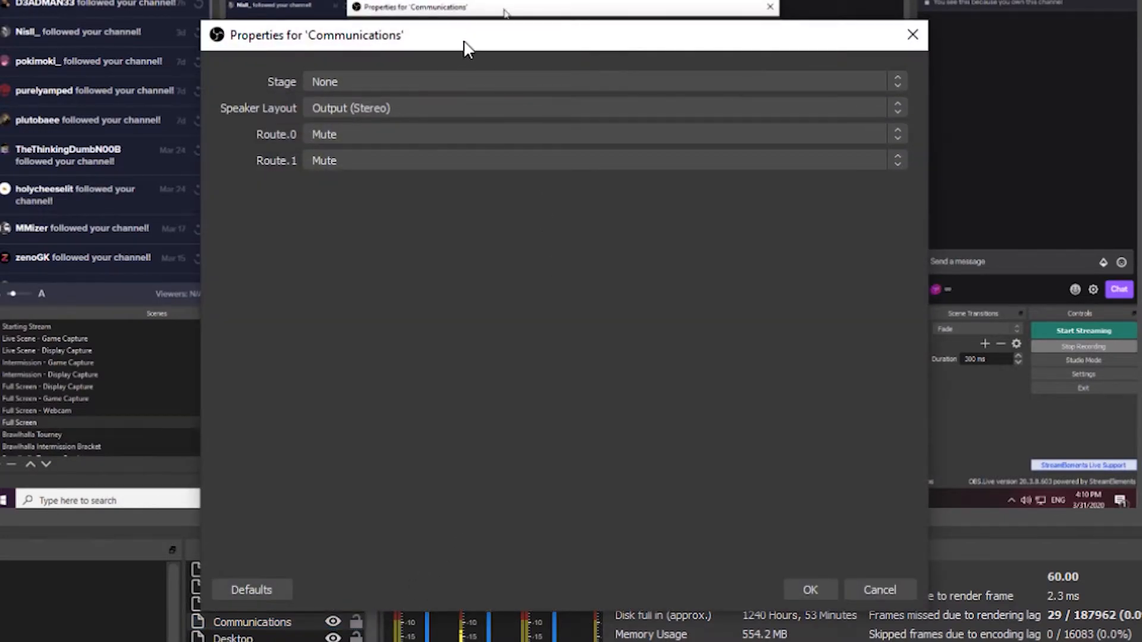
click(463, 82)
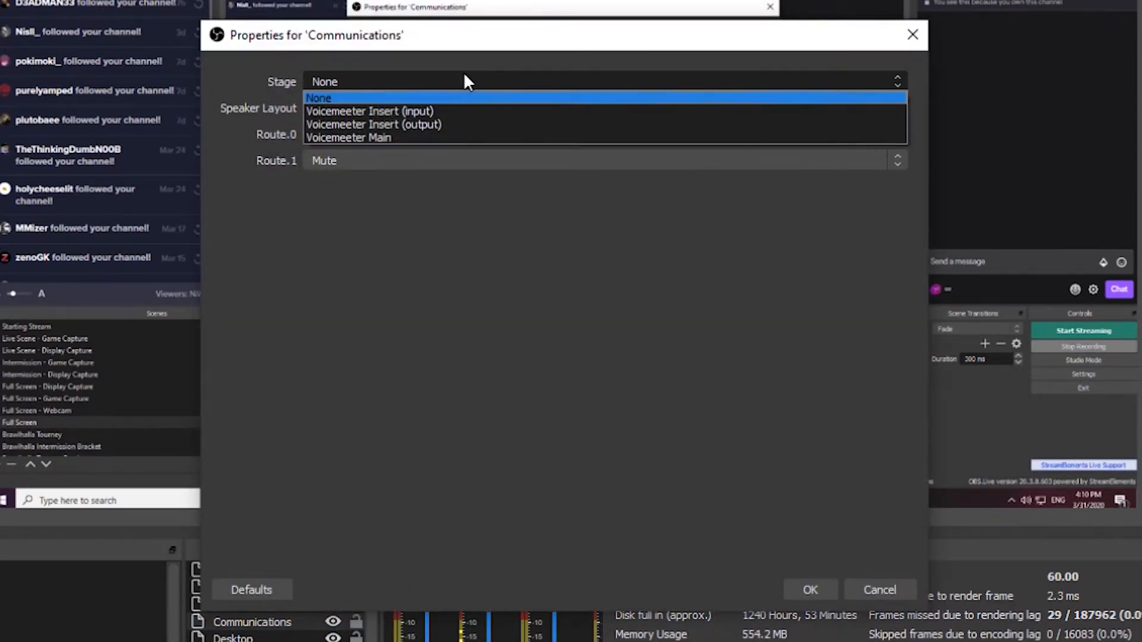
click(432, 111)
click(456, 135)
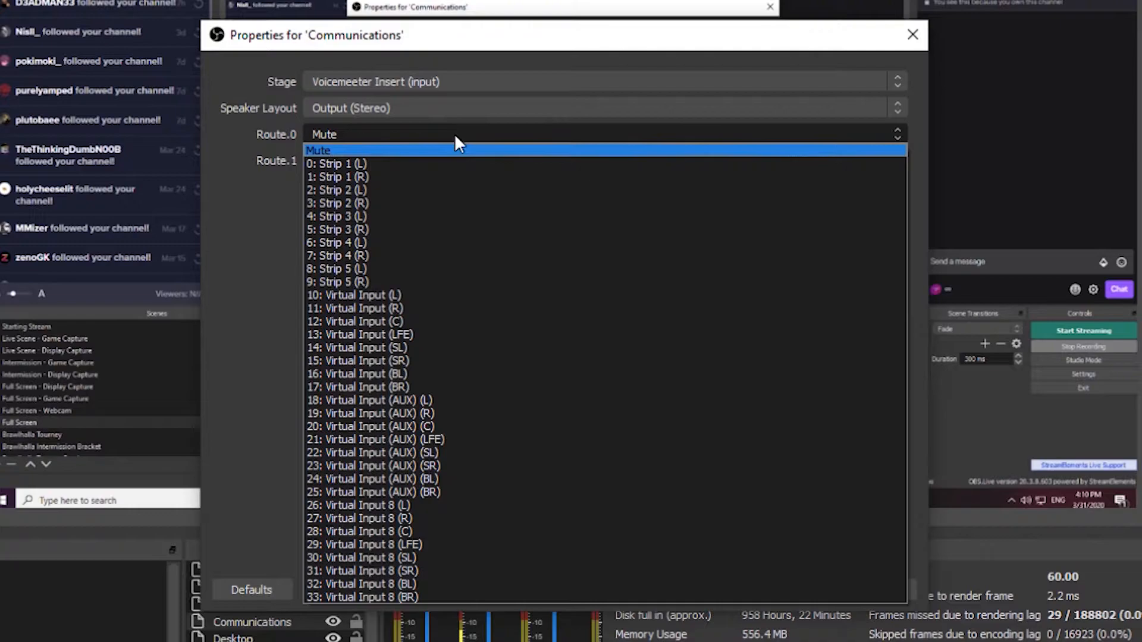
click(421, 401)
click(590, 160)
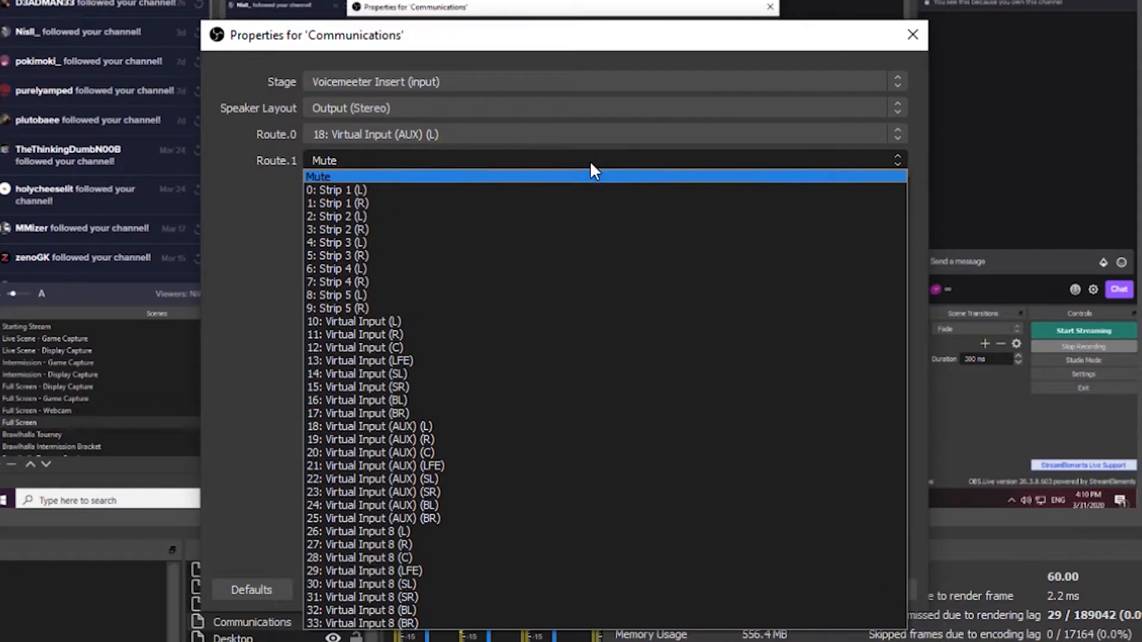
click(445, 440)
click(803, 591)
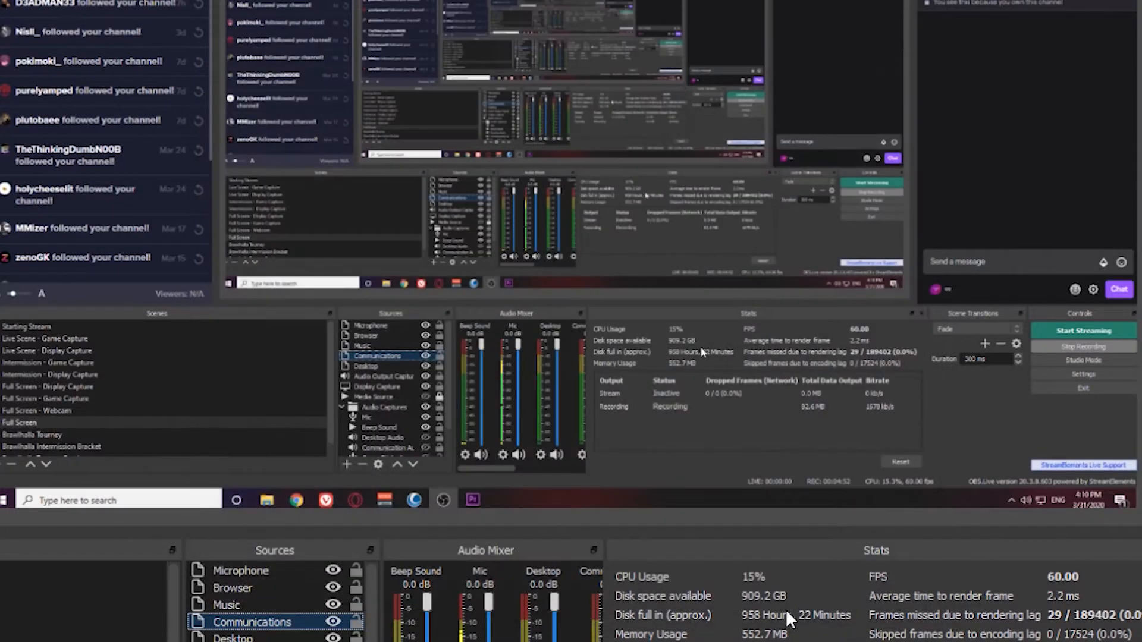
Step: Configure the Music source with stage Voicemeeter Insert (input), Route.0 as 26: Virtual Input 8 (L) and Route.1 as 27: Virtual Input 8 (R)
right_click(236, 607)
click(284, 596)
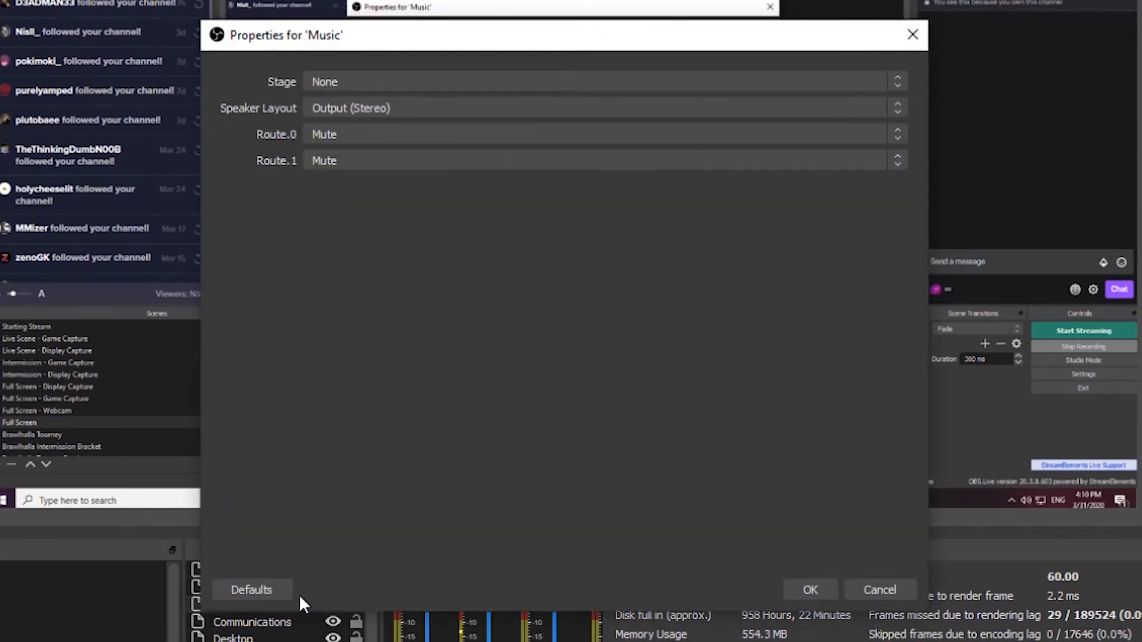
click(386, 80)
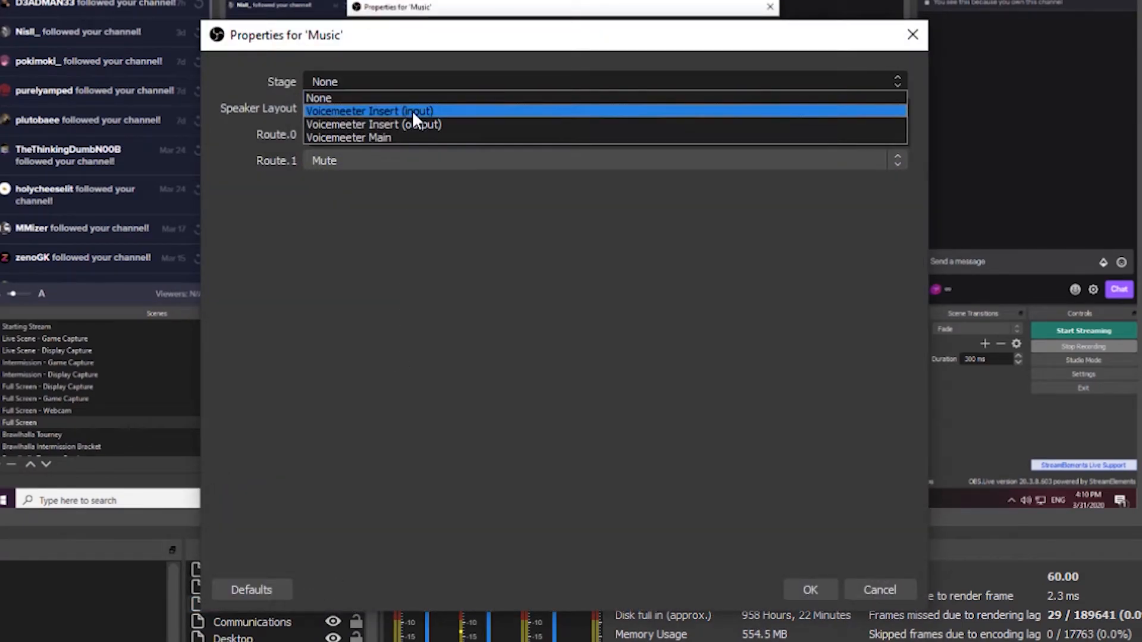
click(413, 112)
click(369, 135)
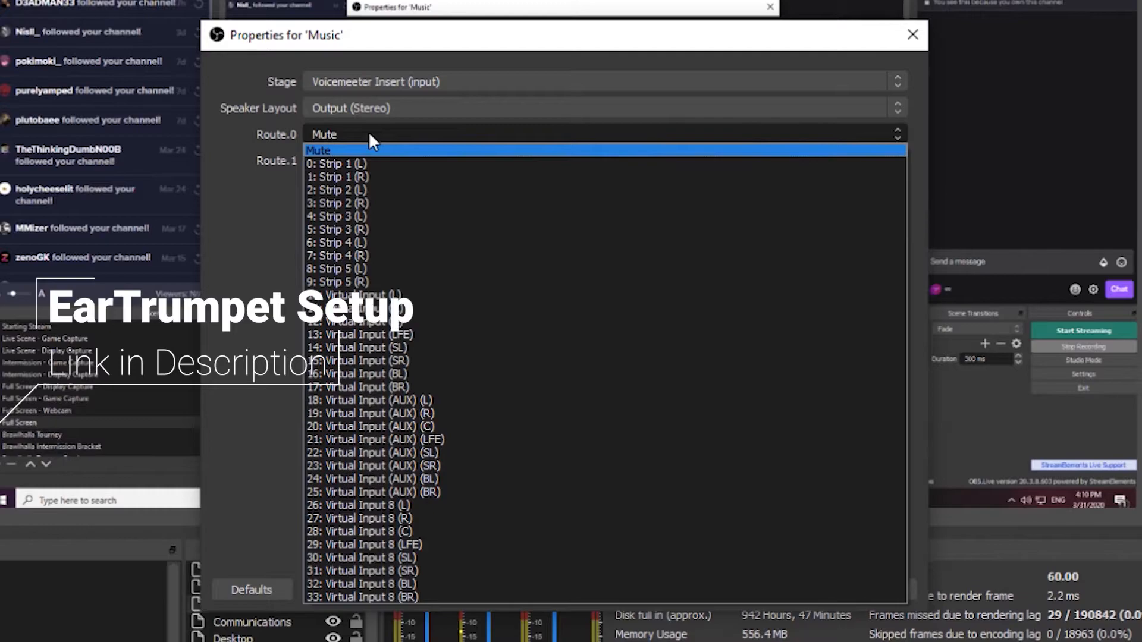
click(388, 505)
click(336, 162)
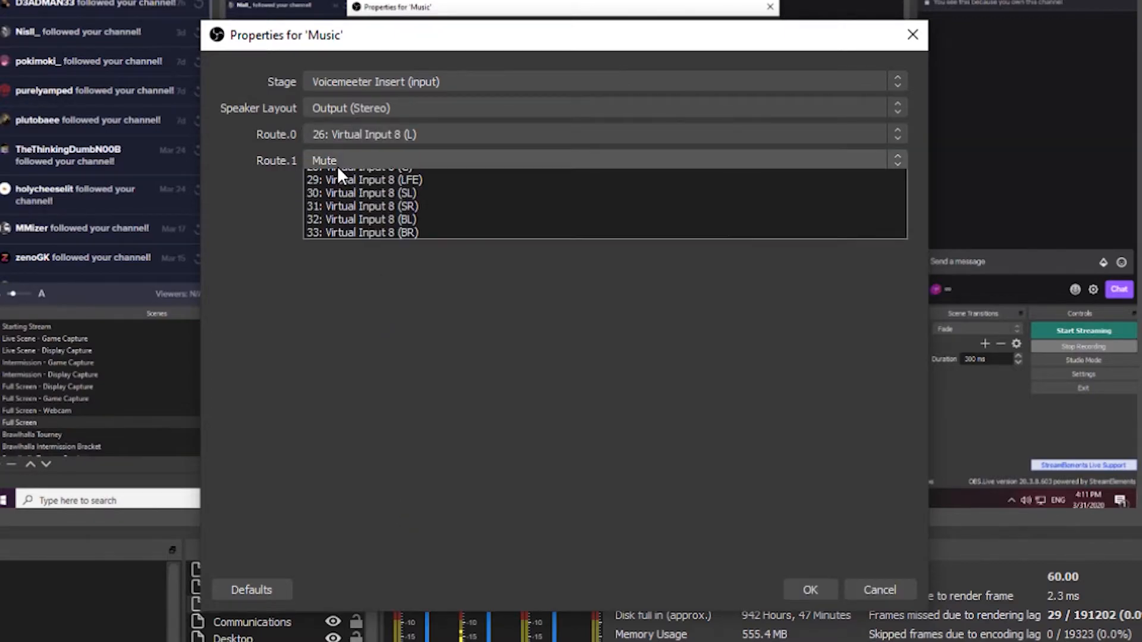
click(347, 542)
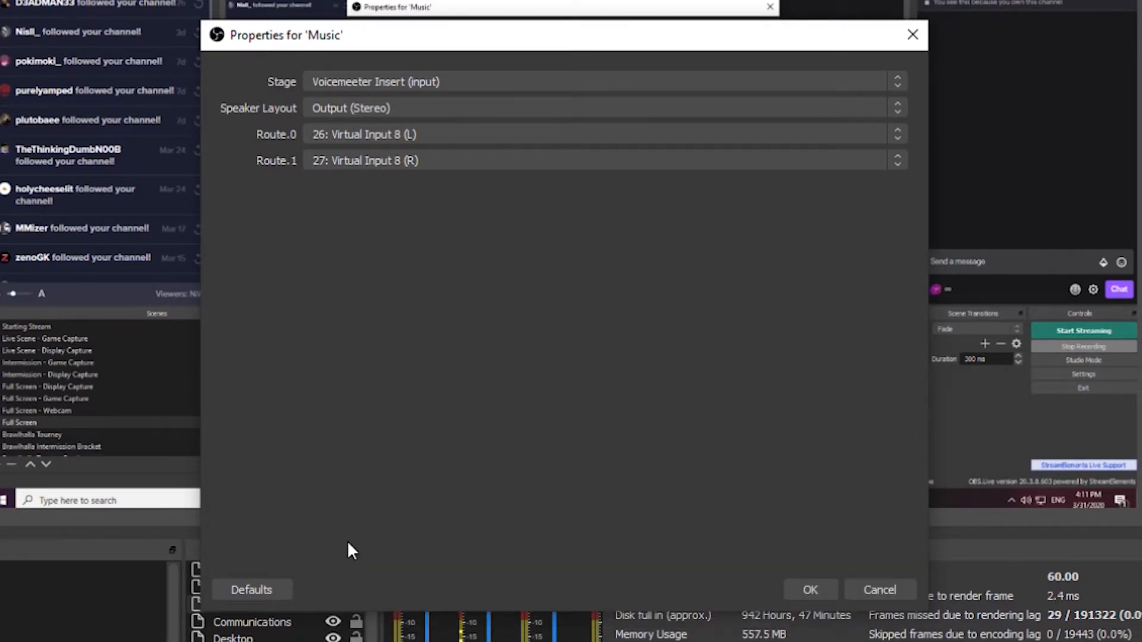
click(822, 596)
Step: Configure the Browser source with stage Voicemeeter Insert (input), Route.0 as 2: Strip 2 (L) and Route.1 as 3: Strip 2 (R)
click(279, 587)
right_click(279, 587)
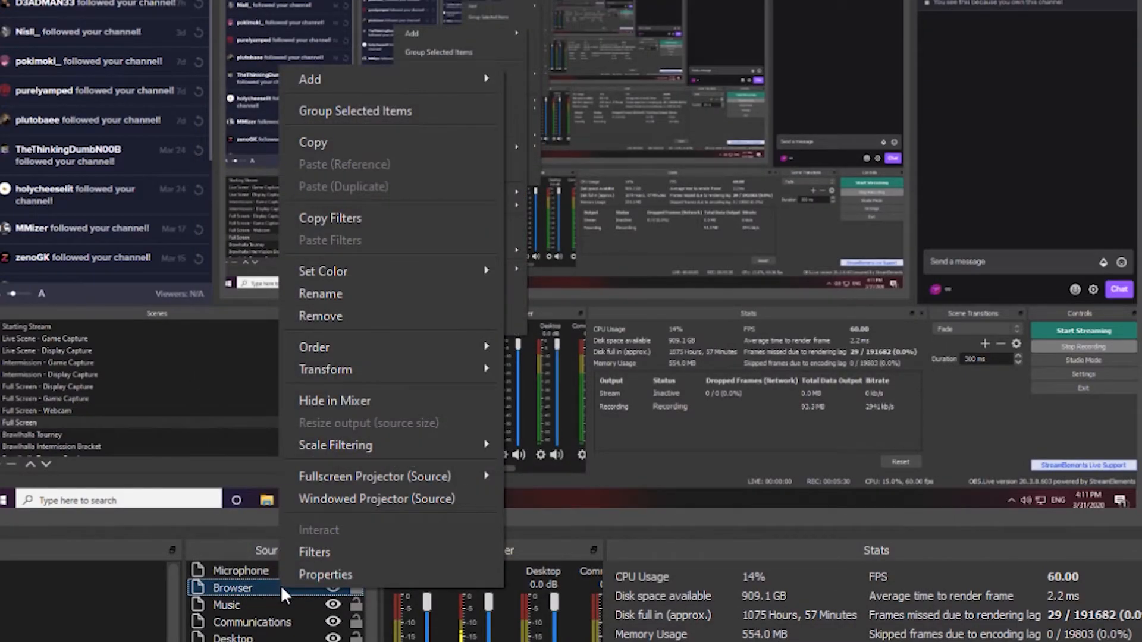
click(318, 575)
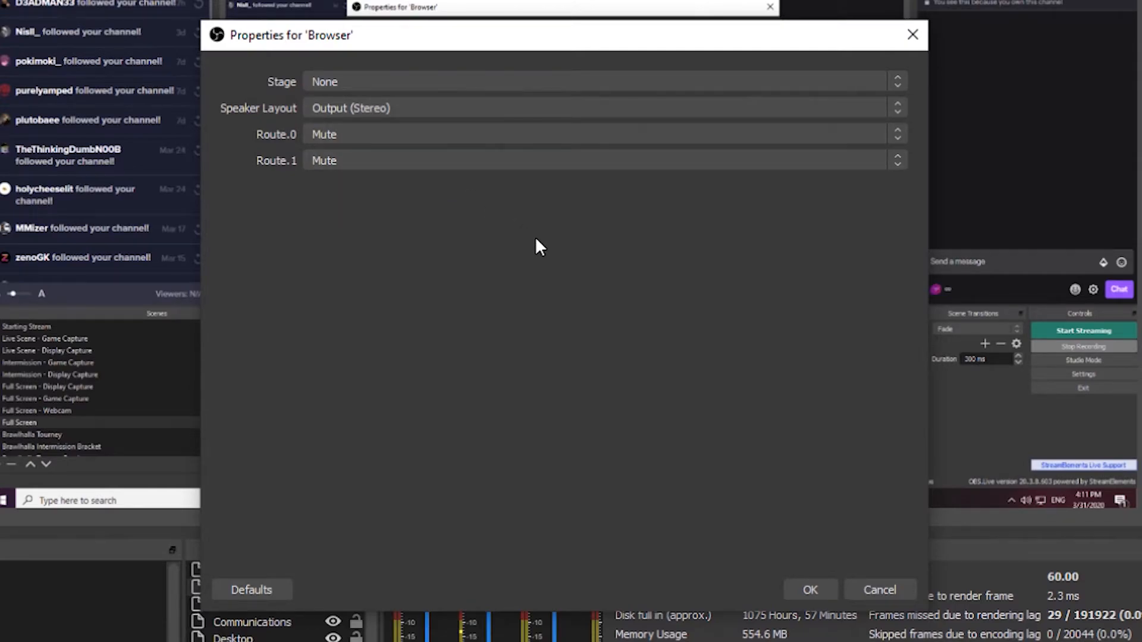
click(537, 83)
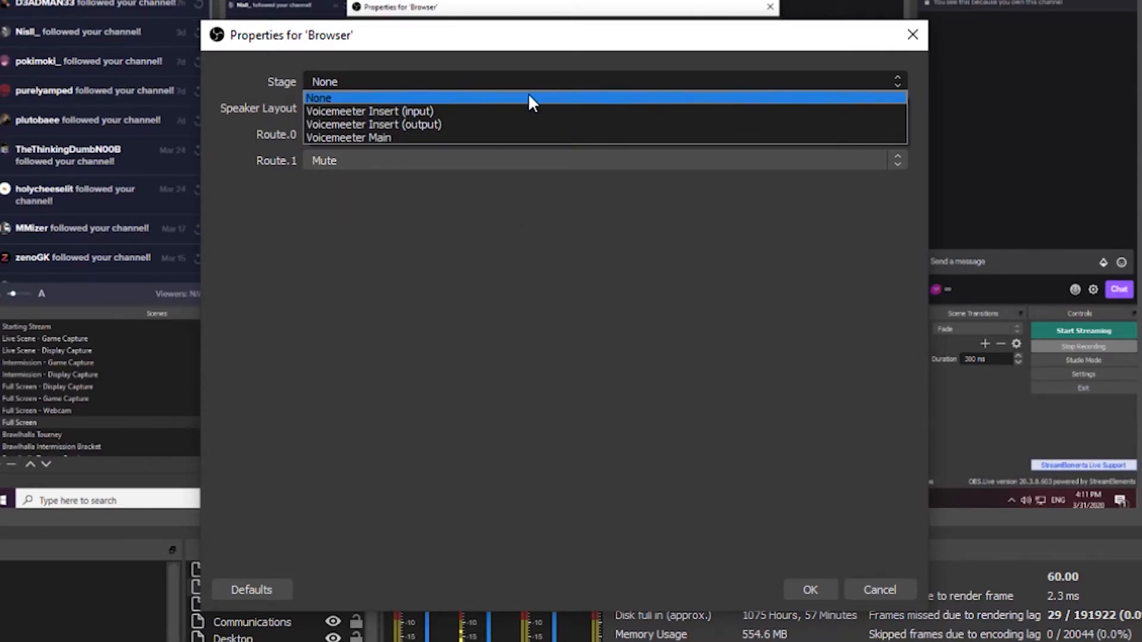
click(429, 111)
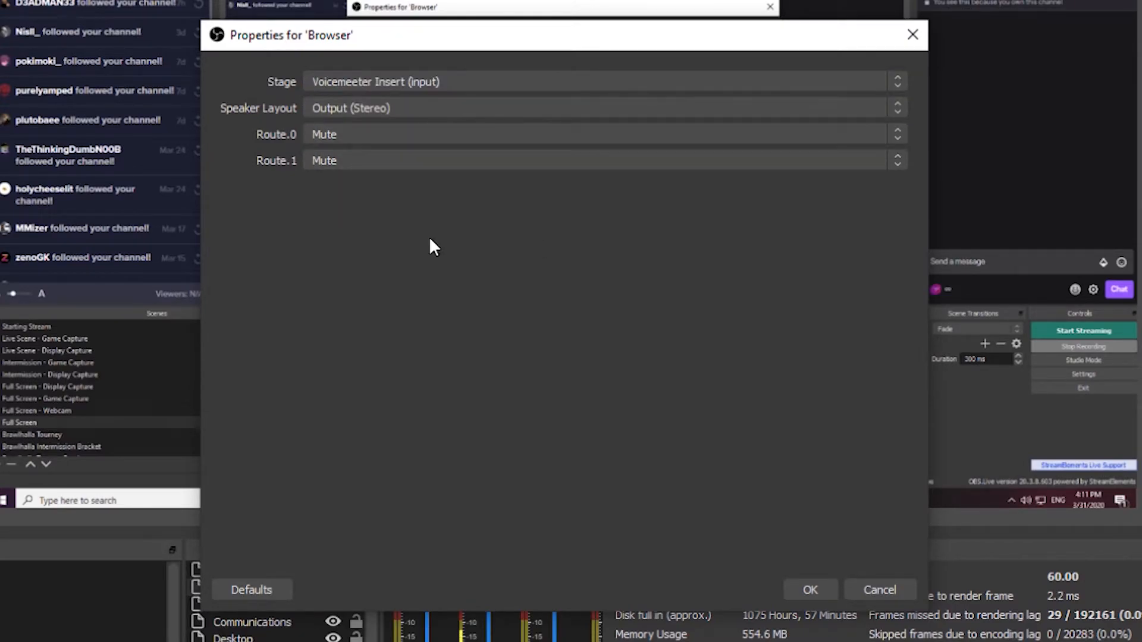
click(582, 137)
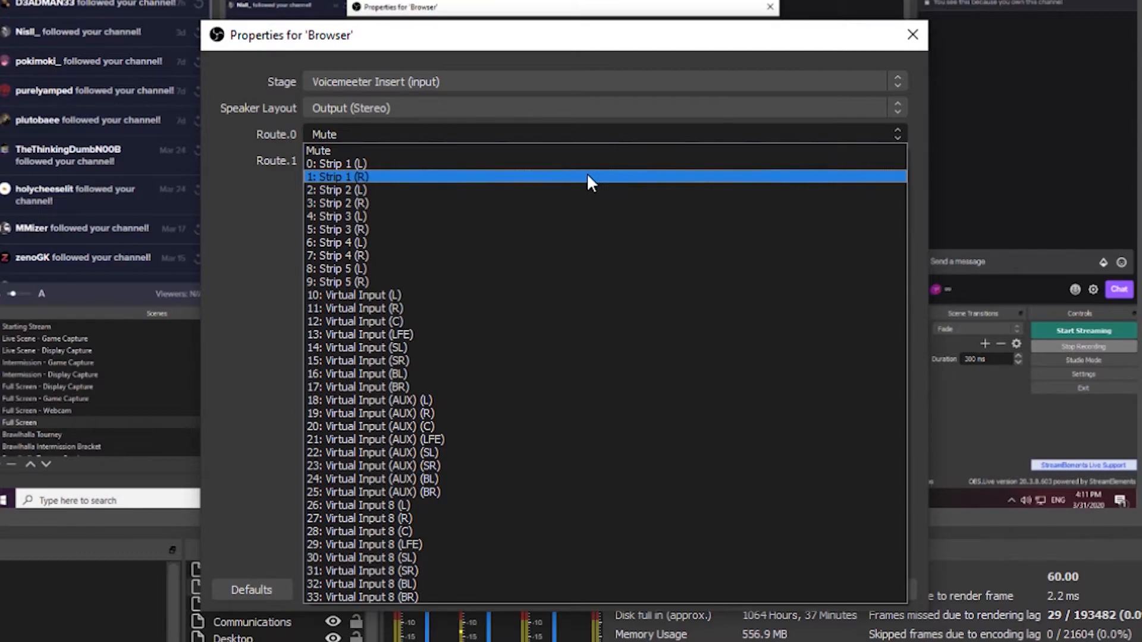
click(342, 189)
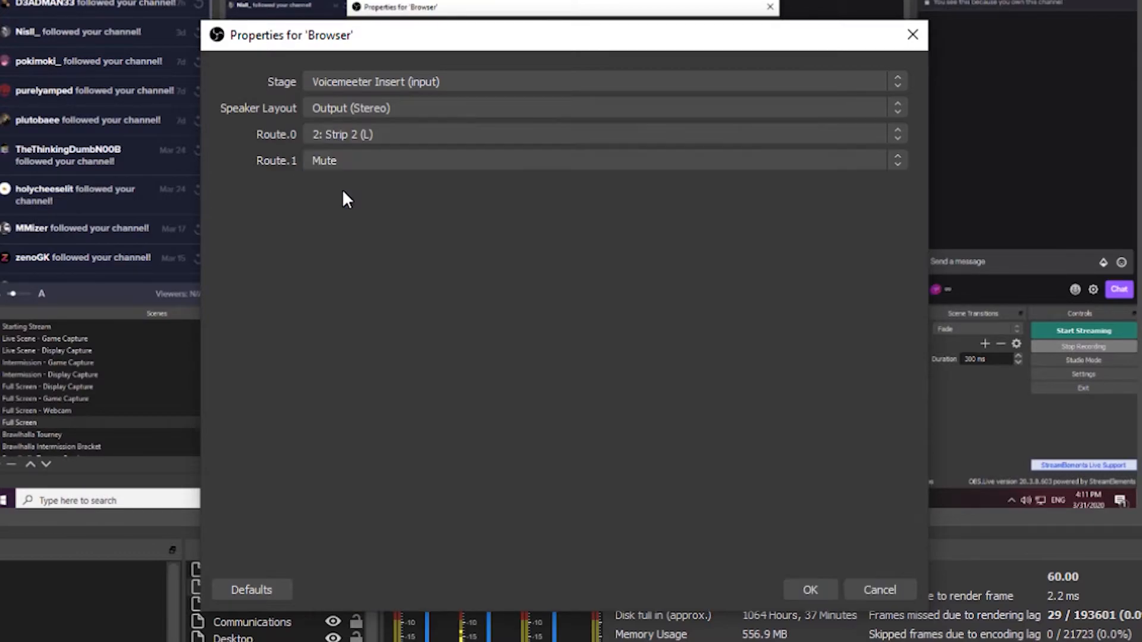
click(354, 160)
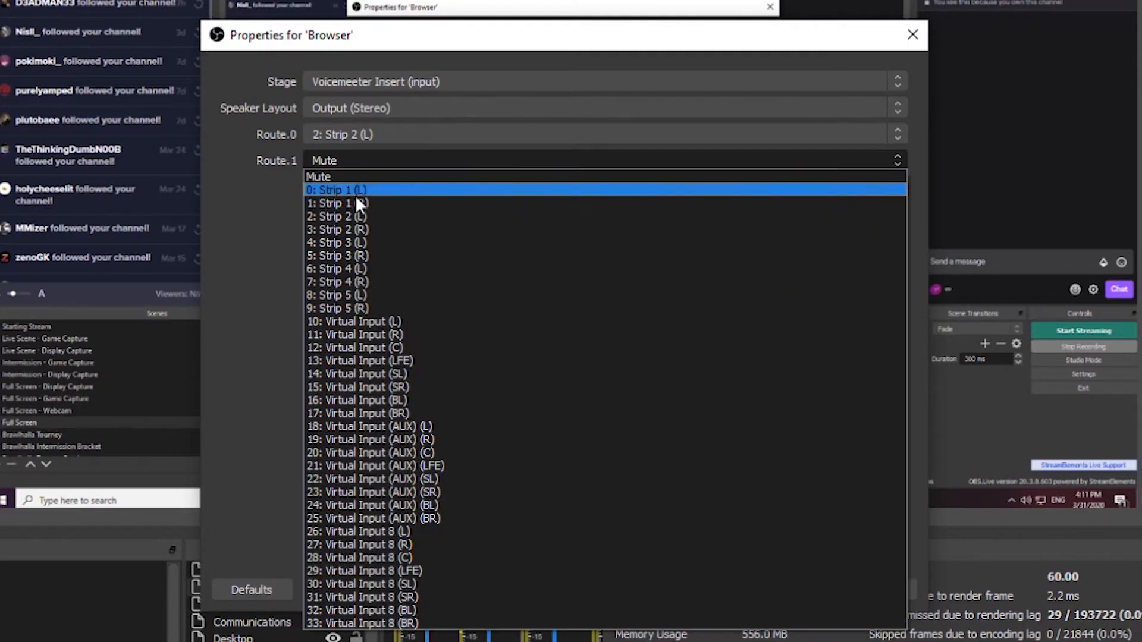
click(369, 230)
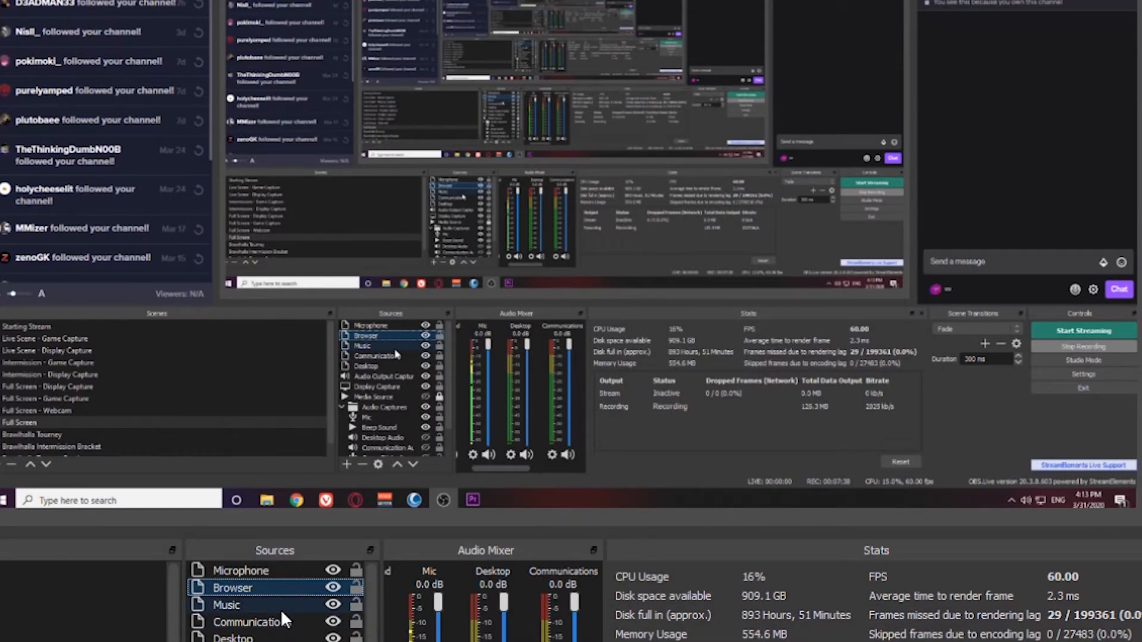
Step: Configure the Microphone source with stage Voicemeeter Insert (output) and Route.0 as 48: Virtual Output B2 (L)
click(284, 568)
right_click(286, 568)
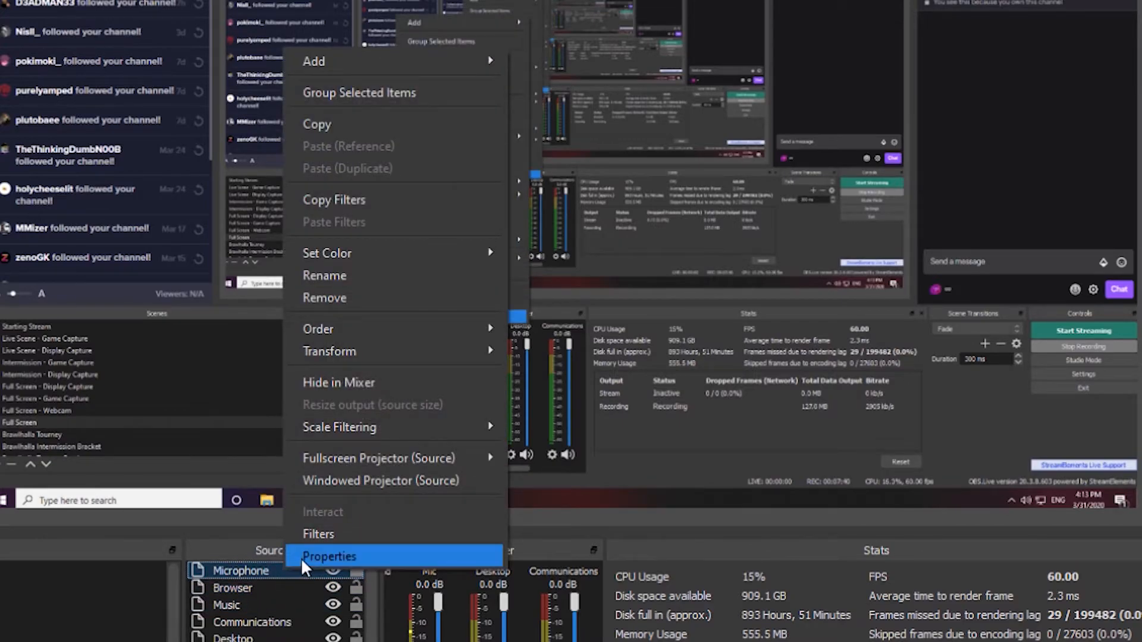
click(301, 558)
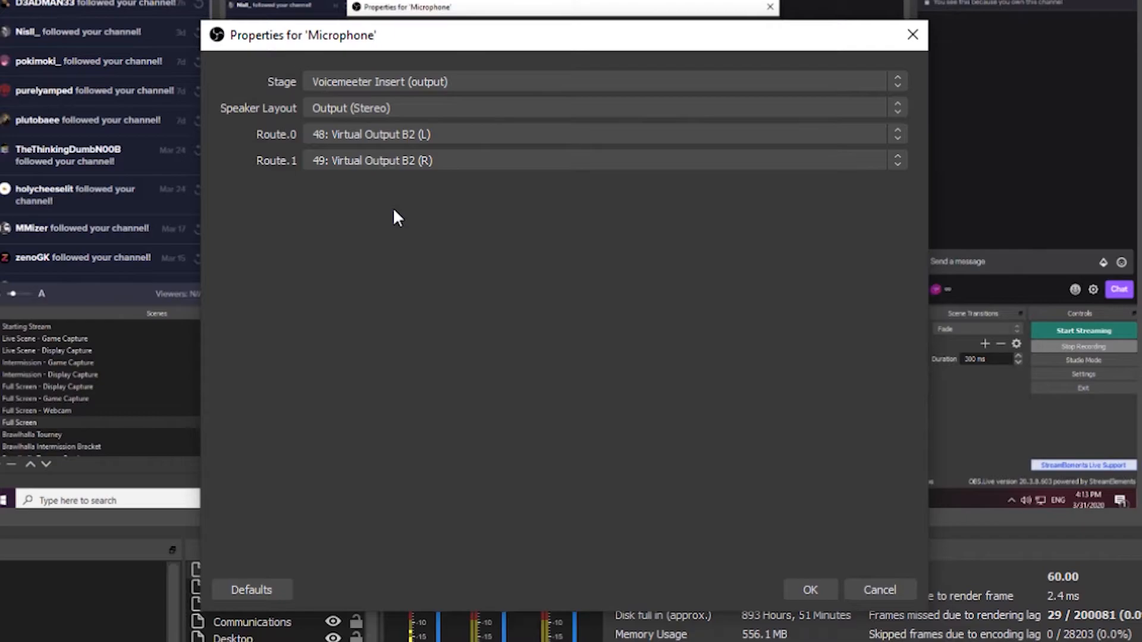
click(471, 79)
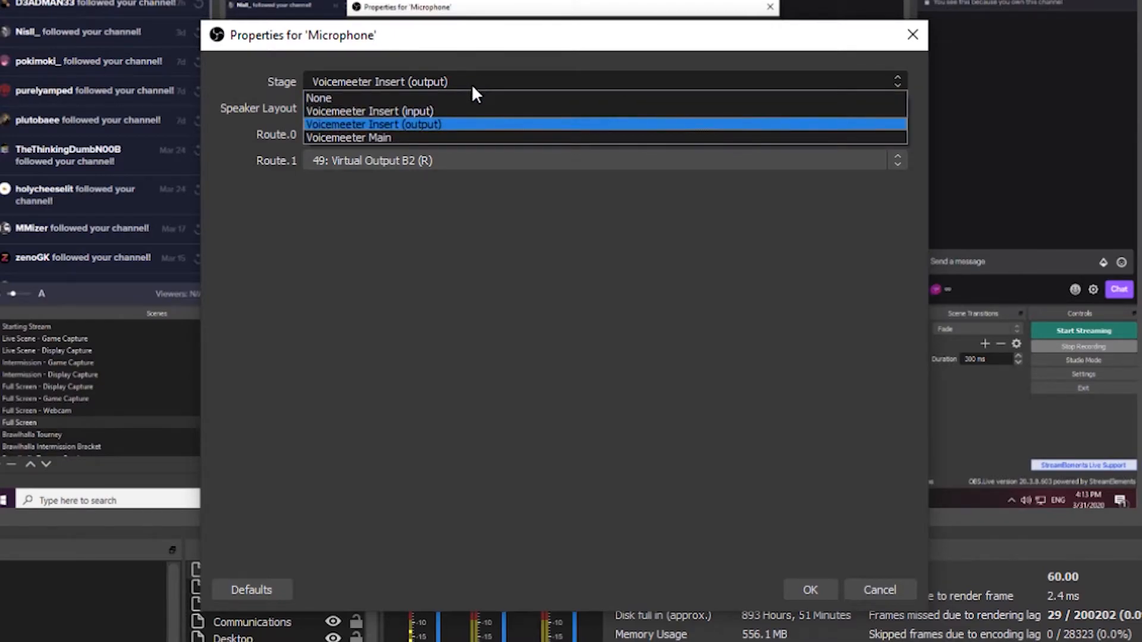
click(446, 126)
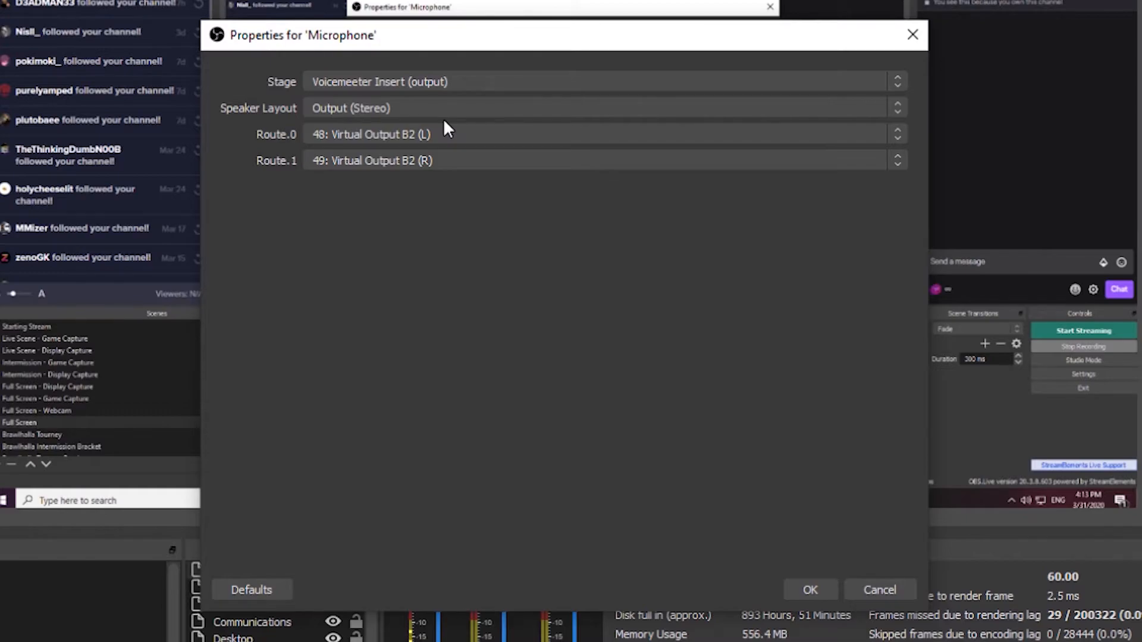
click(455, 132)
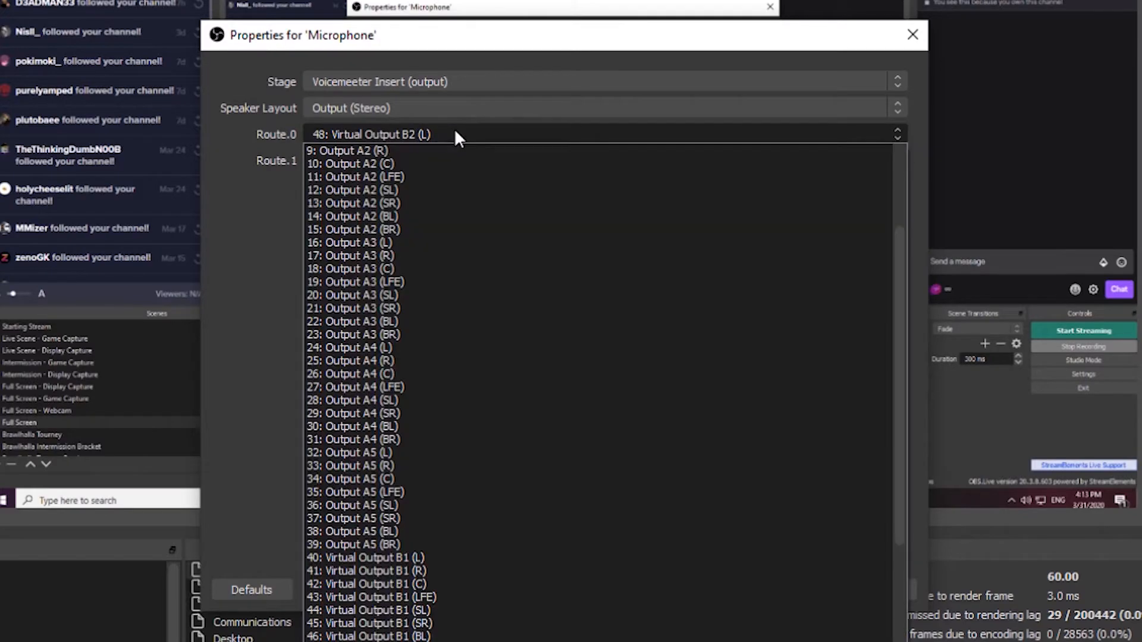
scroll(456, 274, up, 4)
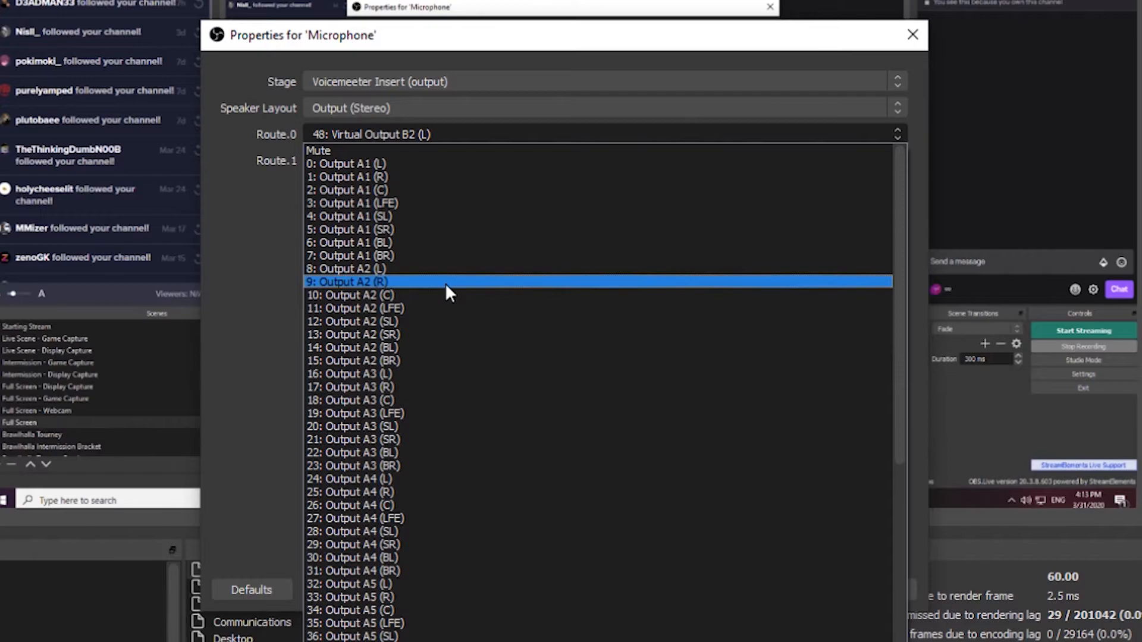
scroll(362, 167, down, 7)
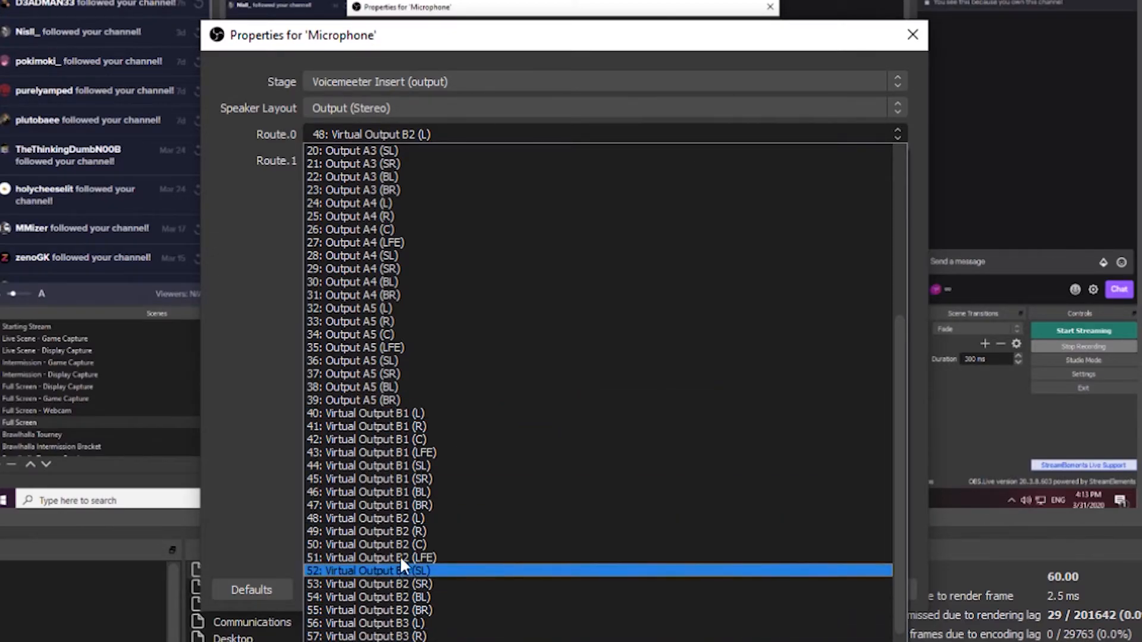
click(431, 522)
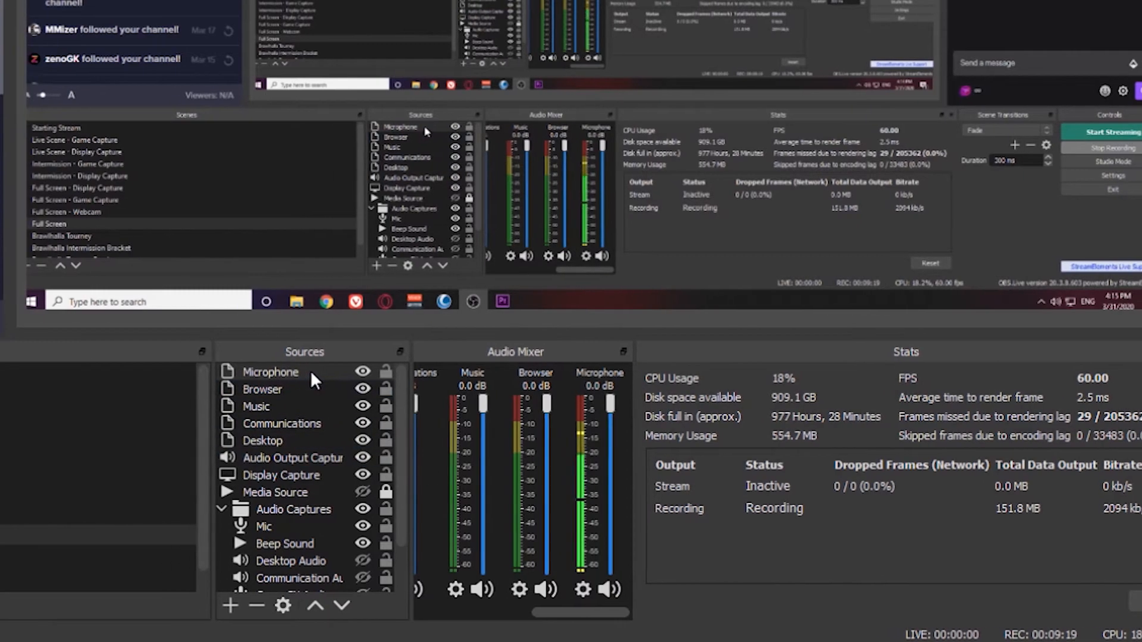
Step: Group the Microphone, Browser, Music, Communications and Desktop sources under the name Audio and collapse the group
click(316, 390)
ctrl+click(316, 405)
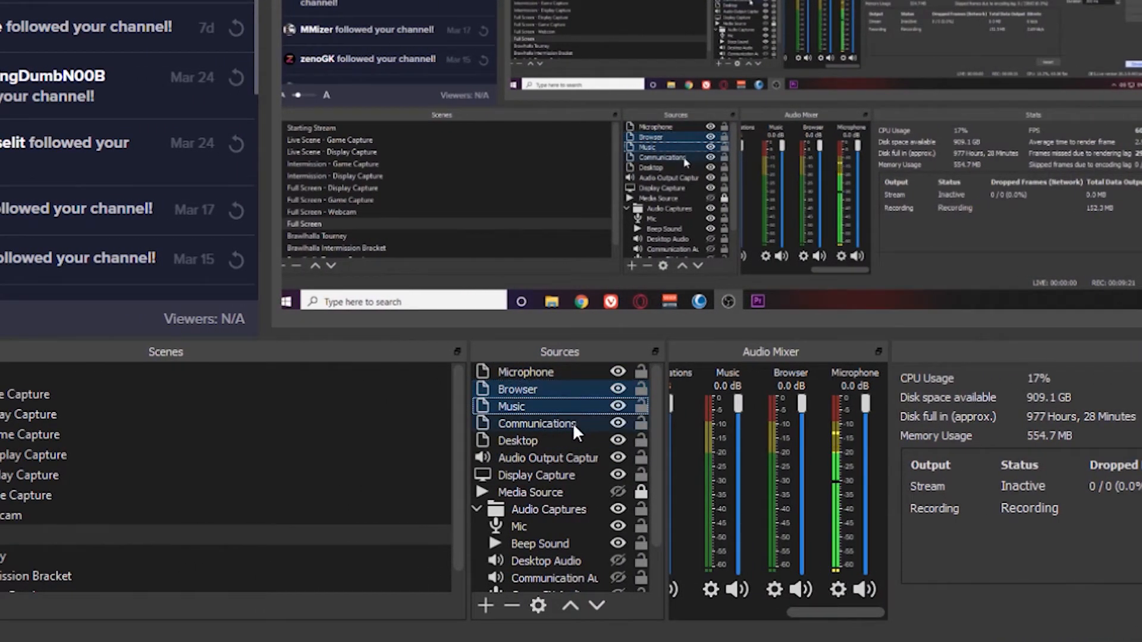
ctrl+click(573, 423)
ctrl+click(573, 438)
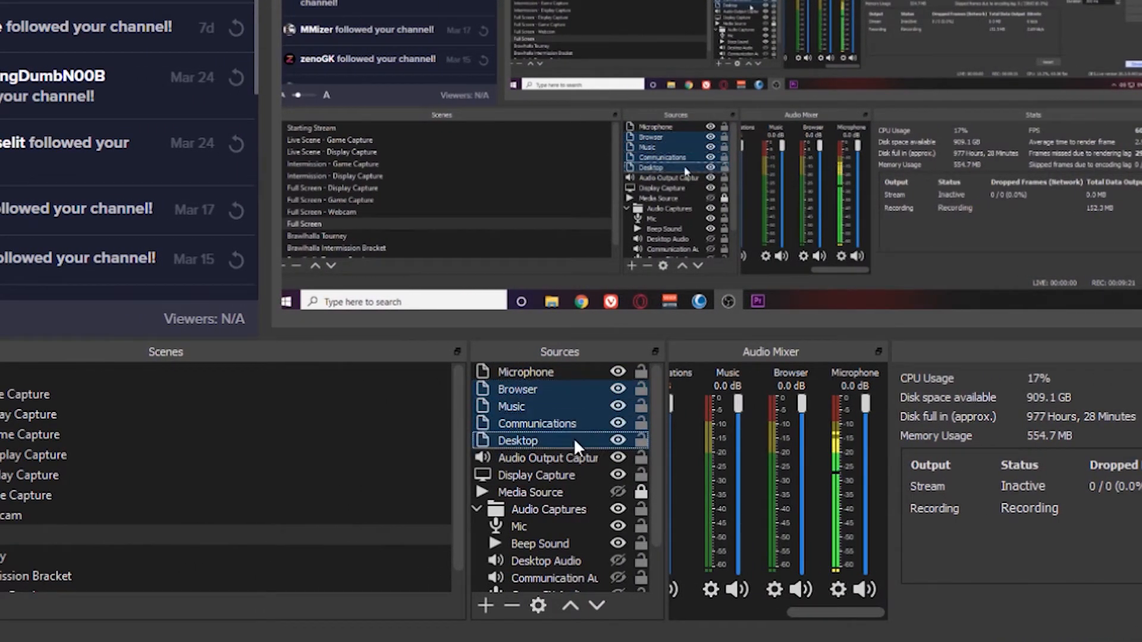
ctrl+click(588, 373)
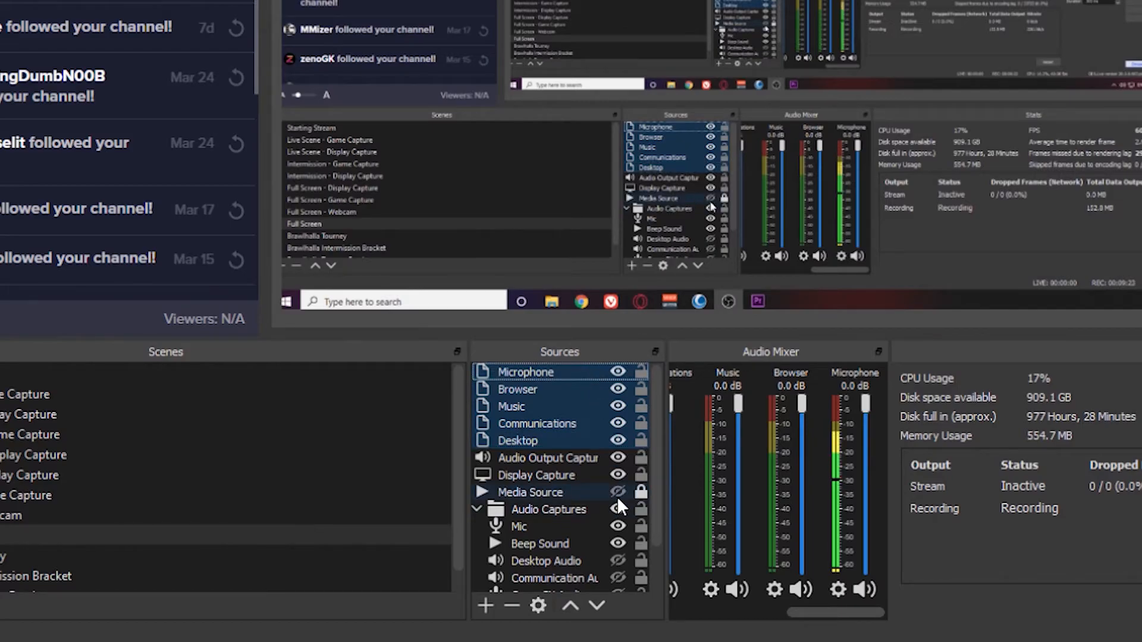
right_click(575, 396)
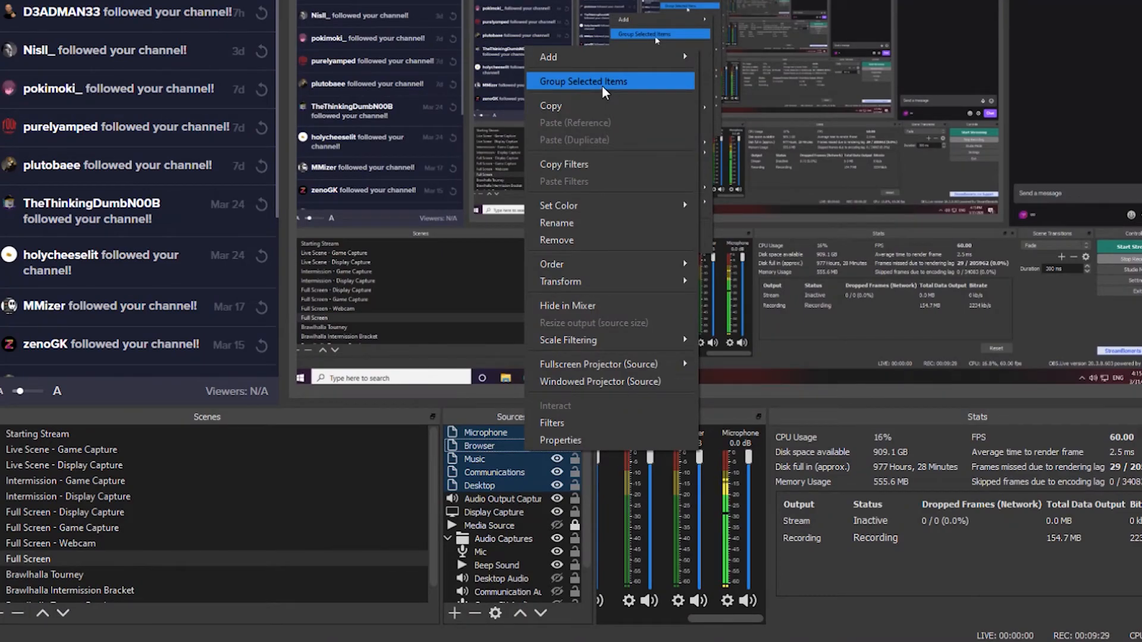
click(602, 85)
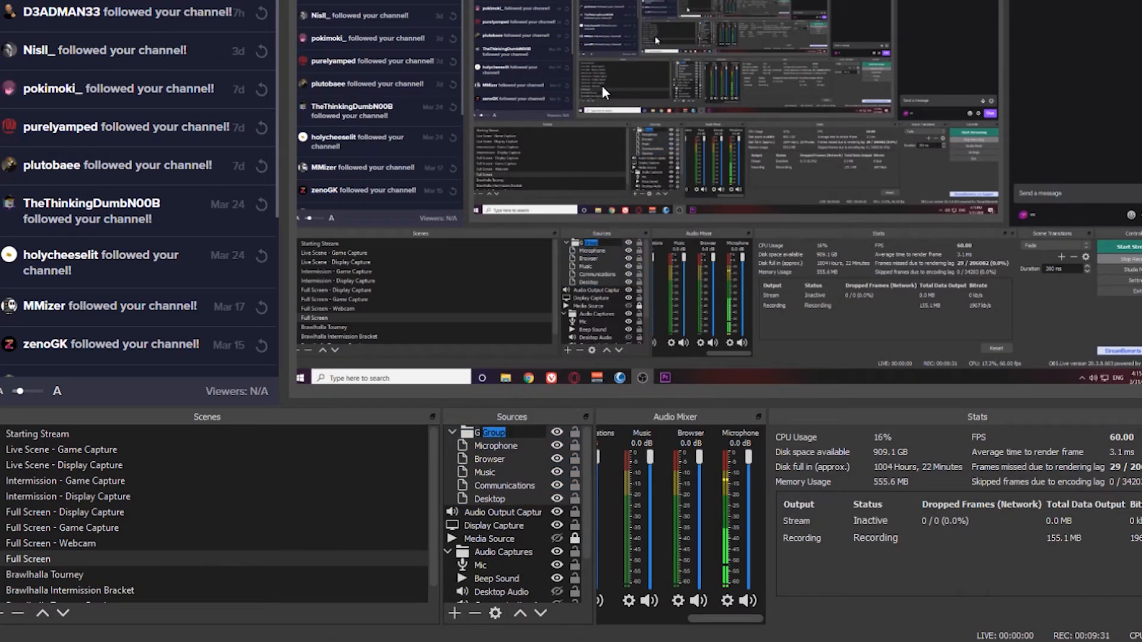
text(Audio)
key(Return)
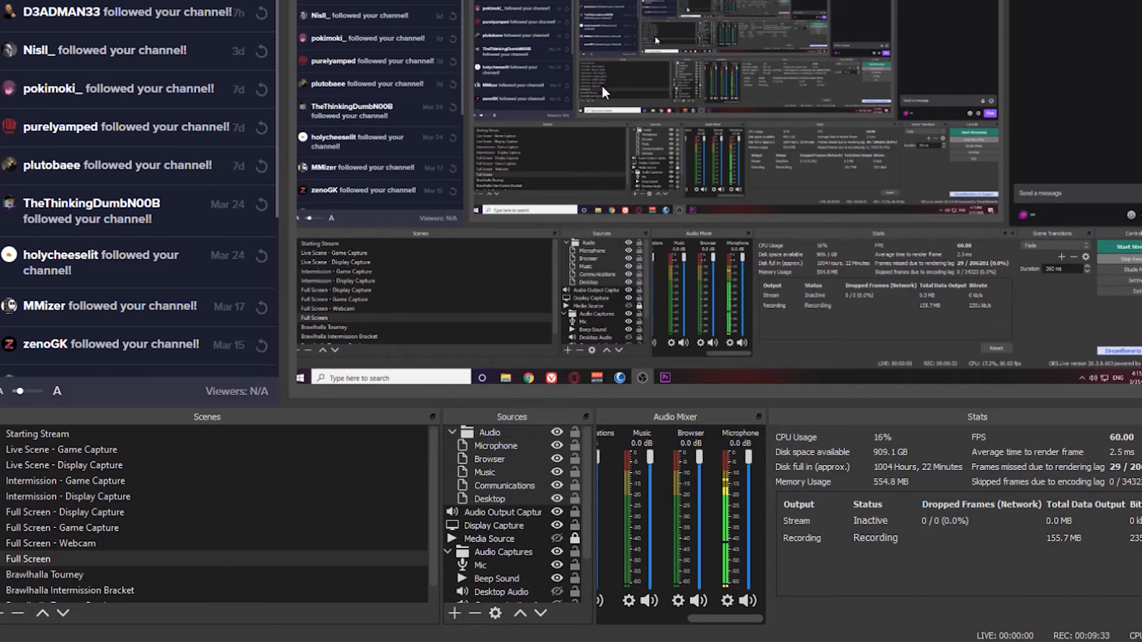
click(452, 433)
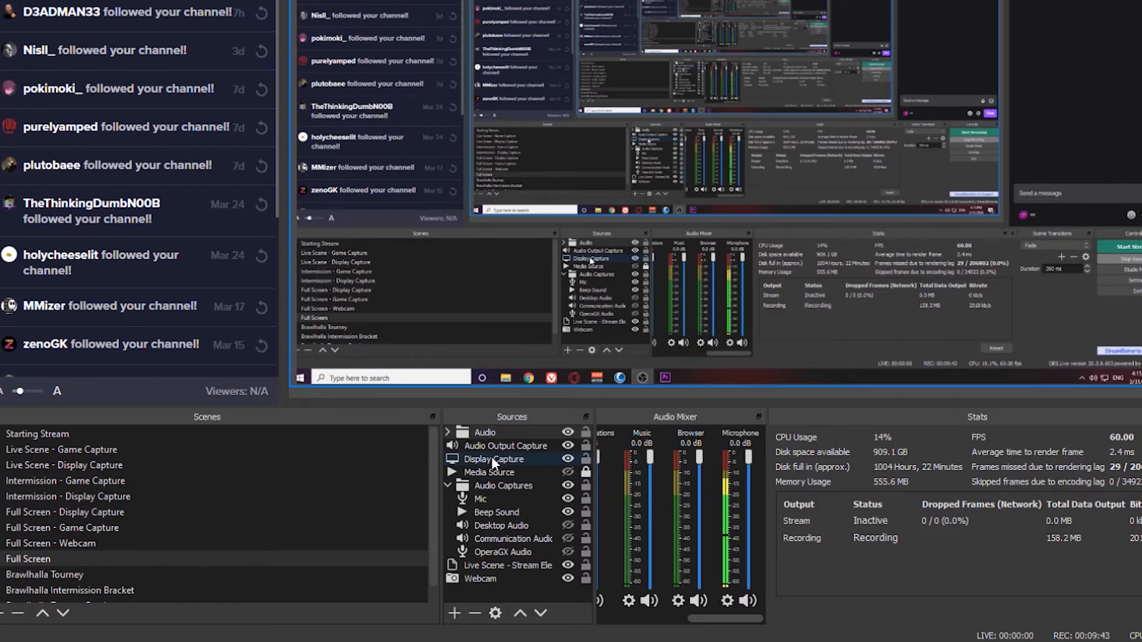
Step: Paste a duplicate of the Audio group into the Live Scene - Display Capture scene and move the Music source out of the pasted group
right_click(515, 435)
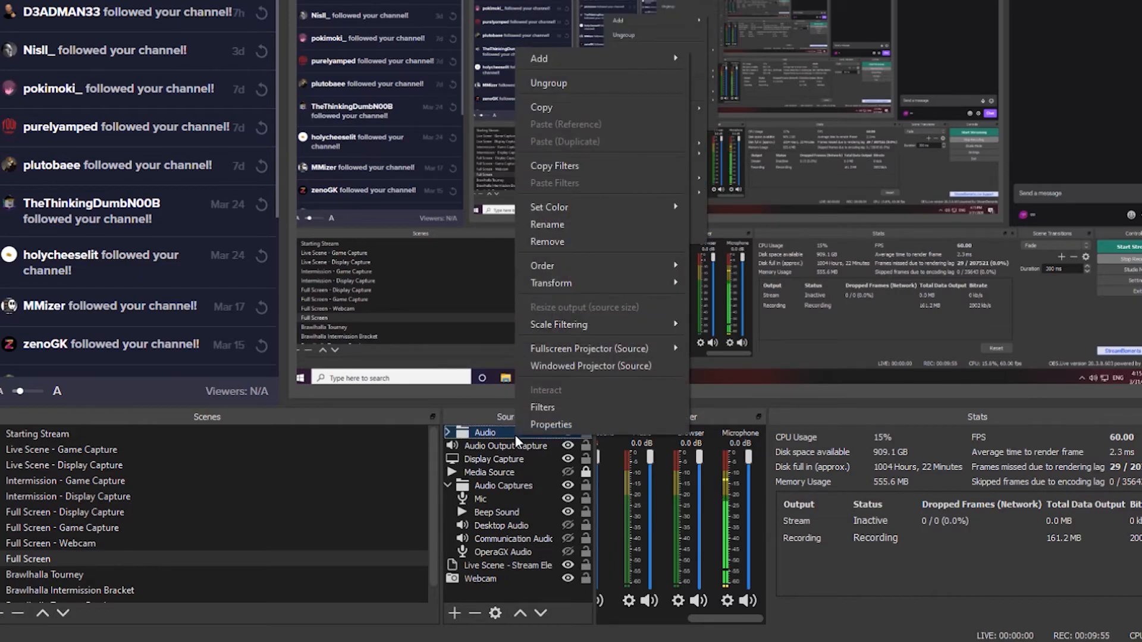
click(543, 104)
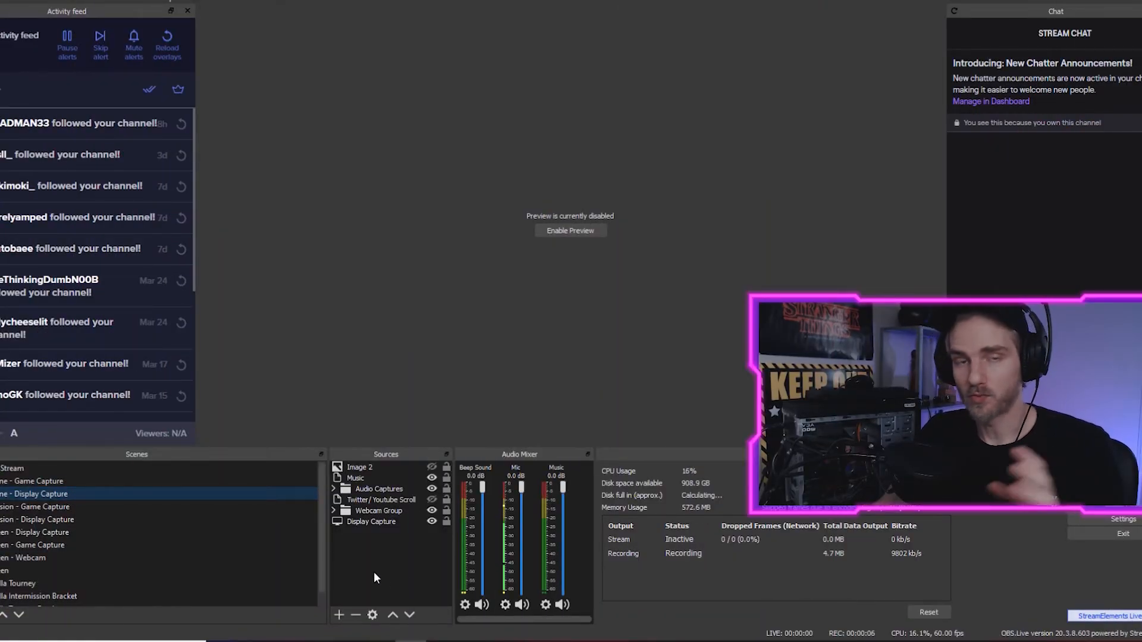
right_click(374, 570)
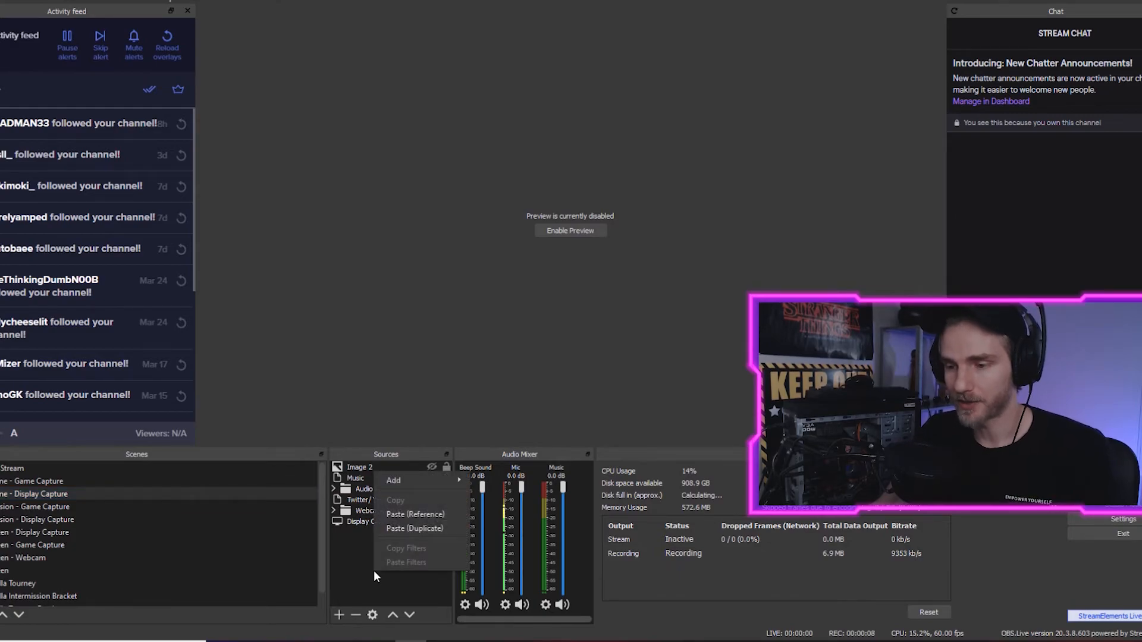
click(407, 529)
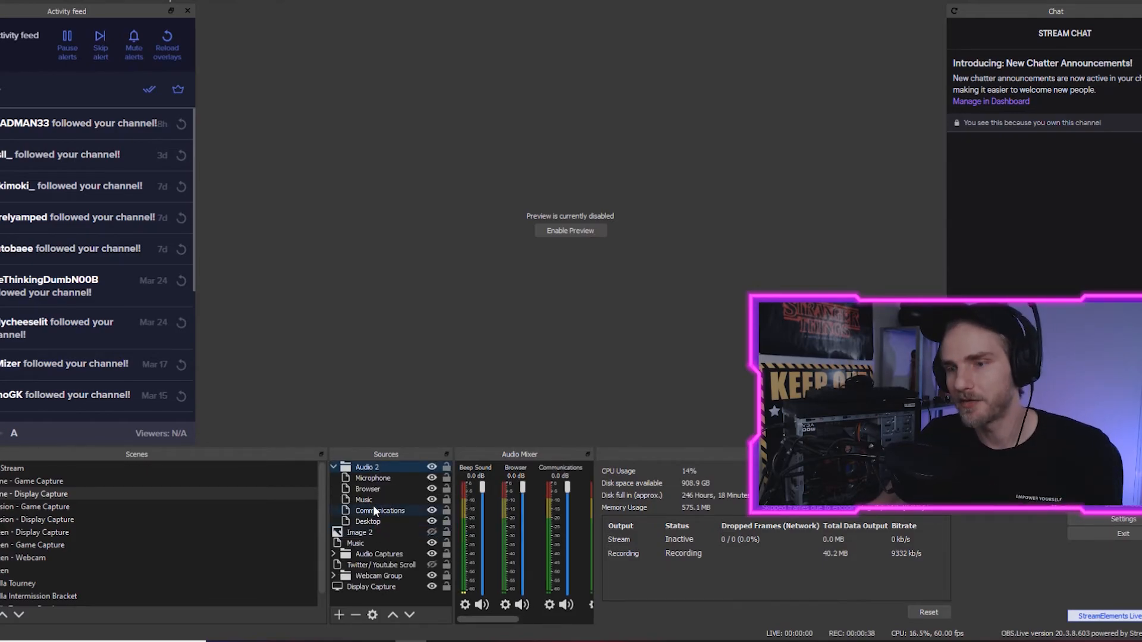
drag(371, 500, 362, 579)
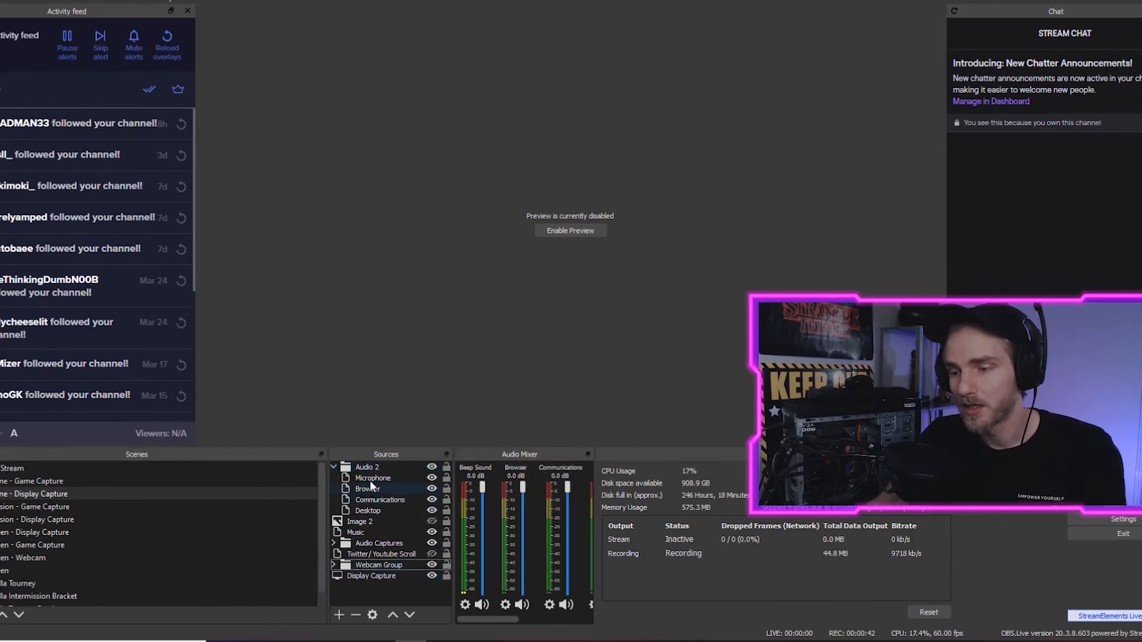